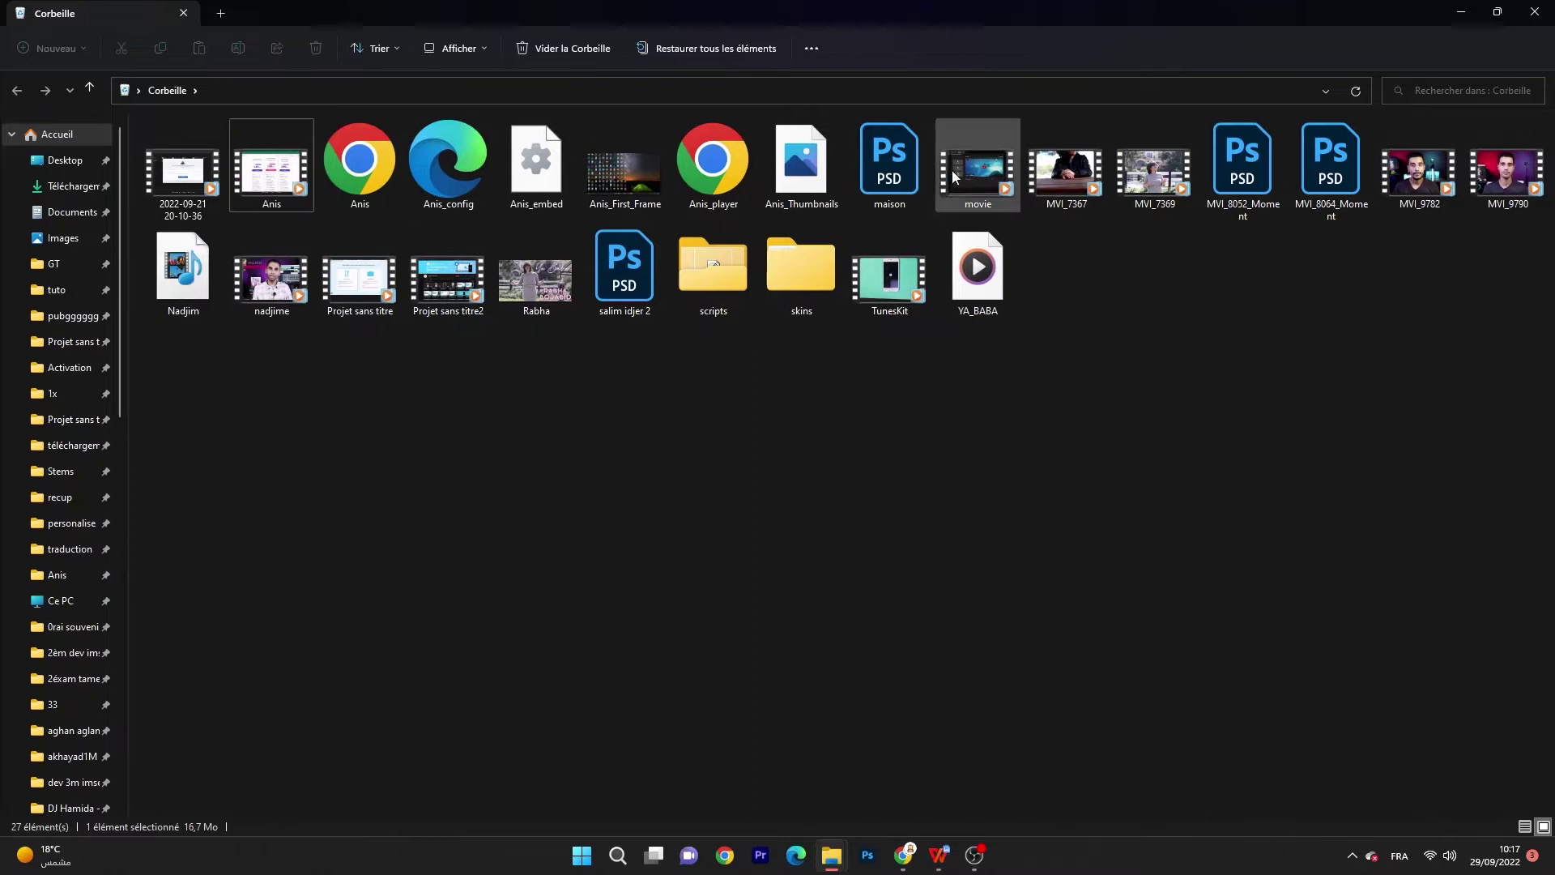
{"action": "right_click", "coordinate": [615, 283]}
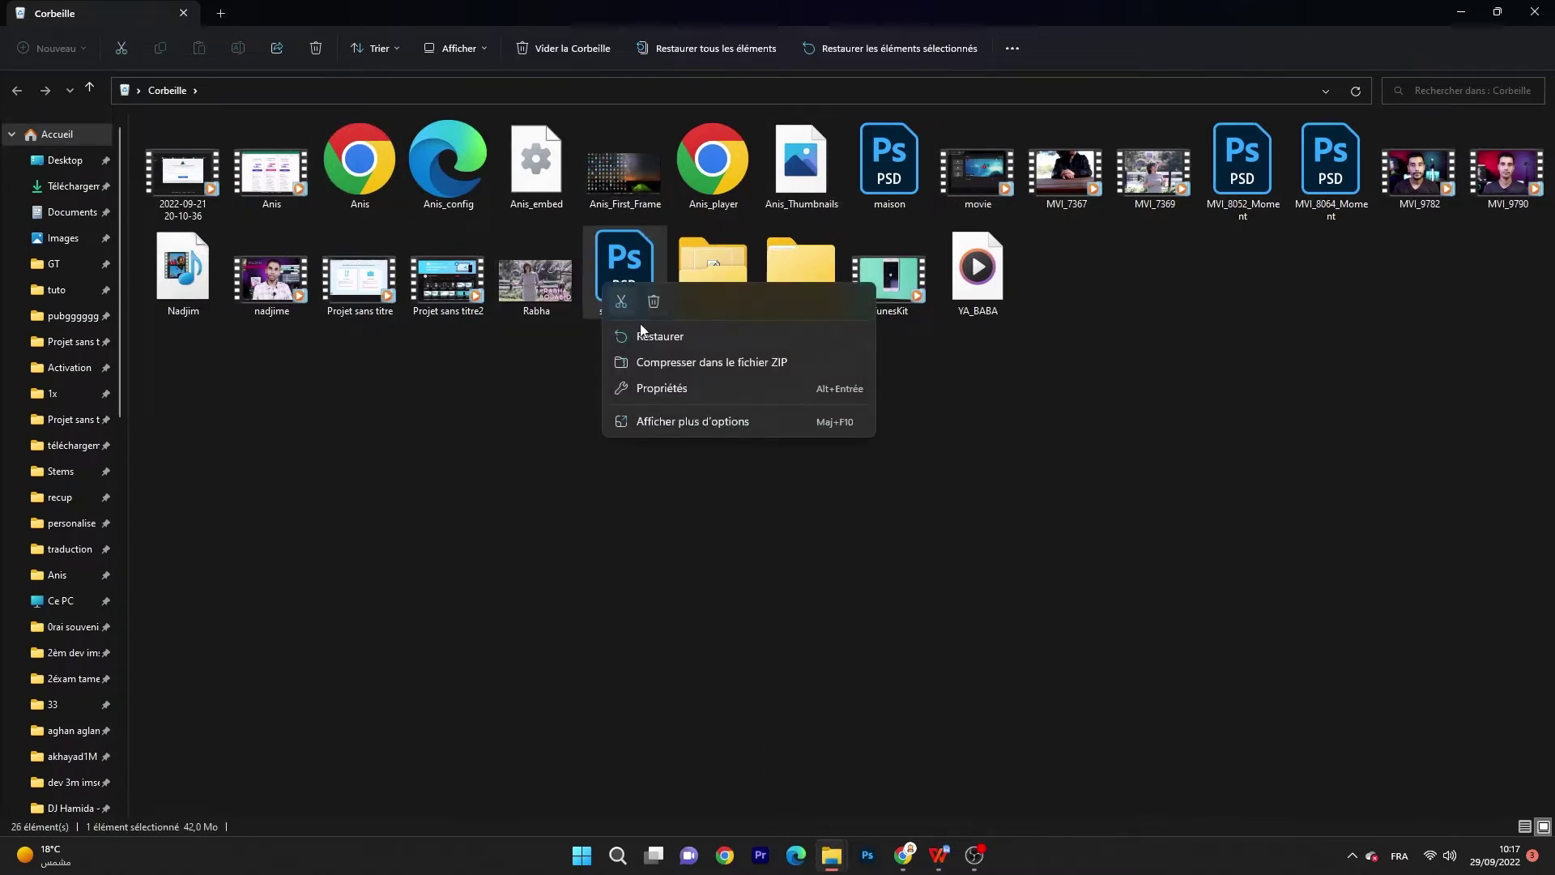
{"action": "left_click", "coordinate": [642, 333]}
{"action": "right_click", "coordinate": [908, 156]}
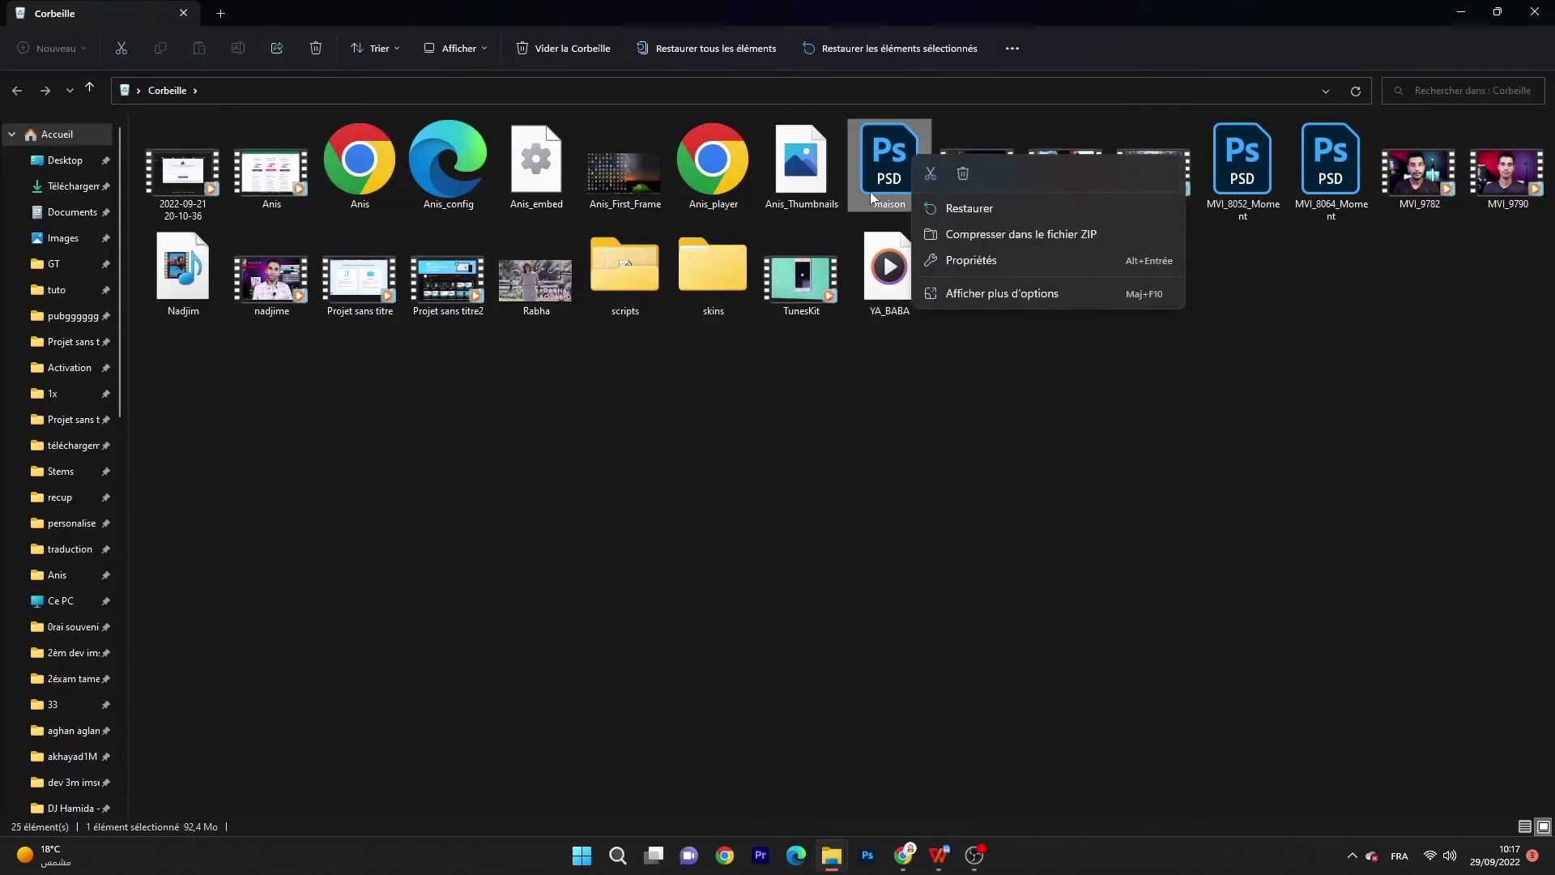
{"action": "left_click", "coordinate": [969, 208]}
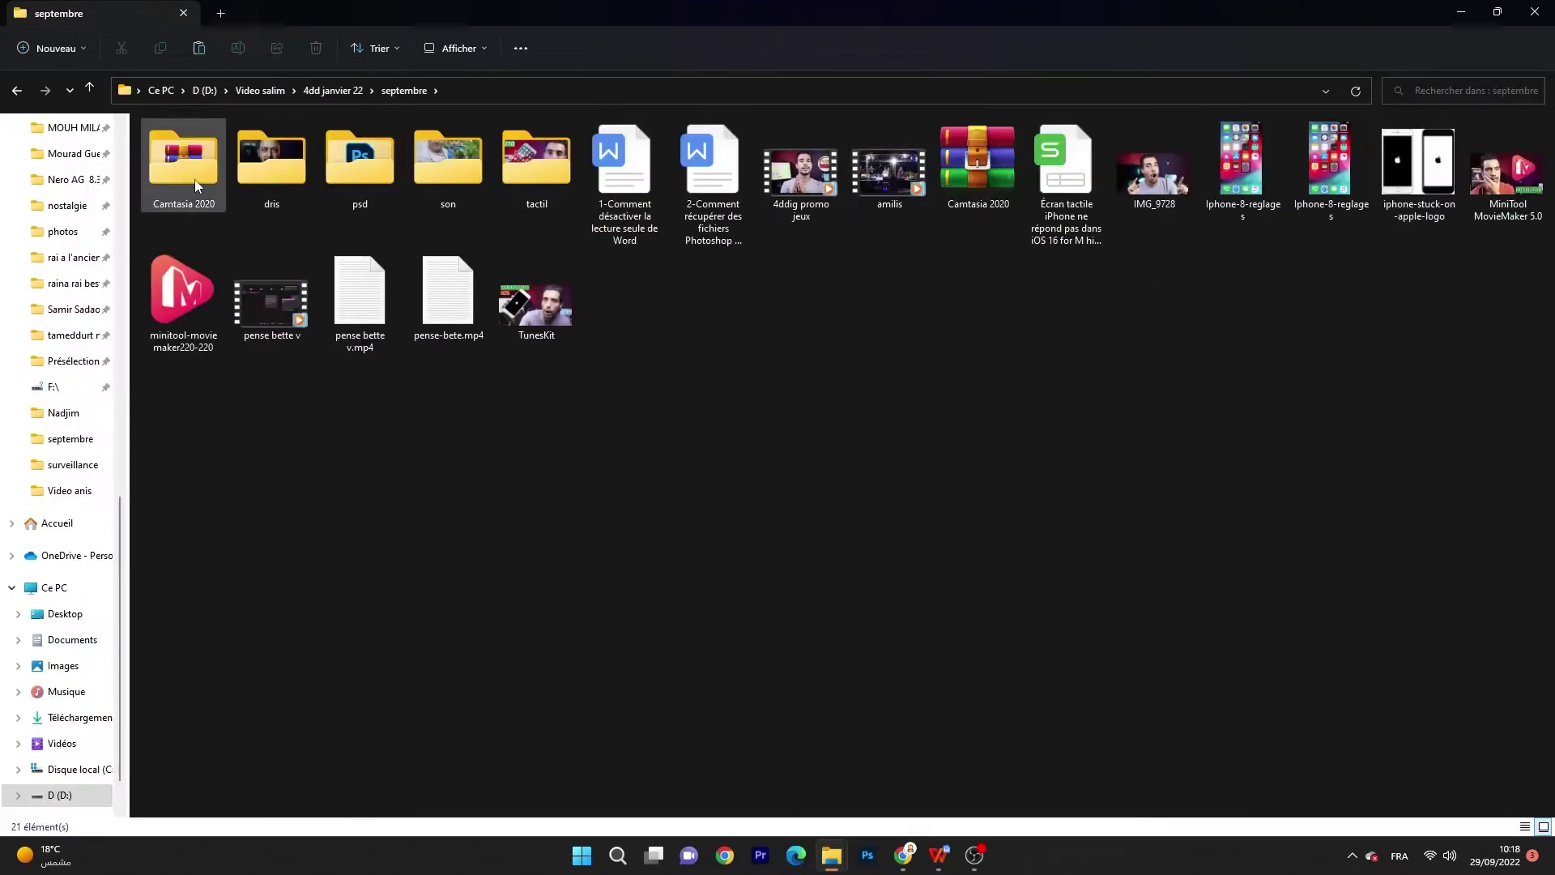
Step: Open the psd folder and launch the restored maison PSD file
{"action": "double_click", "coordinate": [359, 165]}
{"action": "left_click_drag", "start_coordinate": [658, 268], "coordinate": [183, 198]}
{"action": "left_click", "coordinate": [445, 358]}
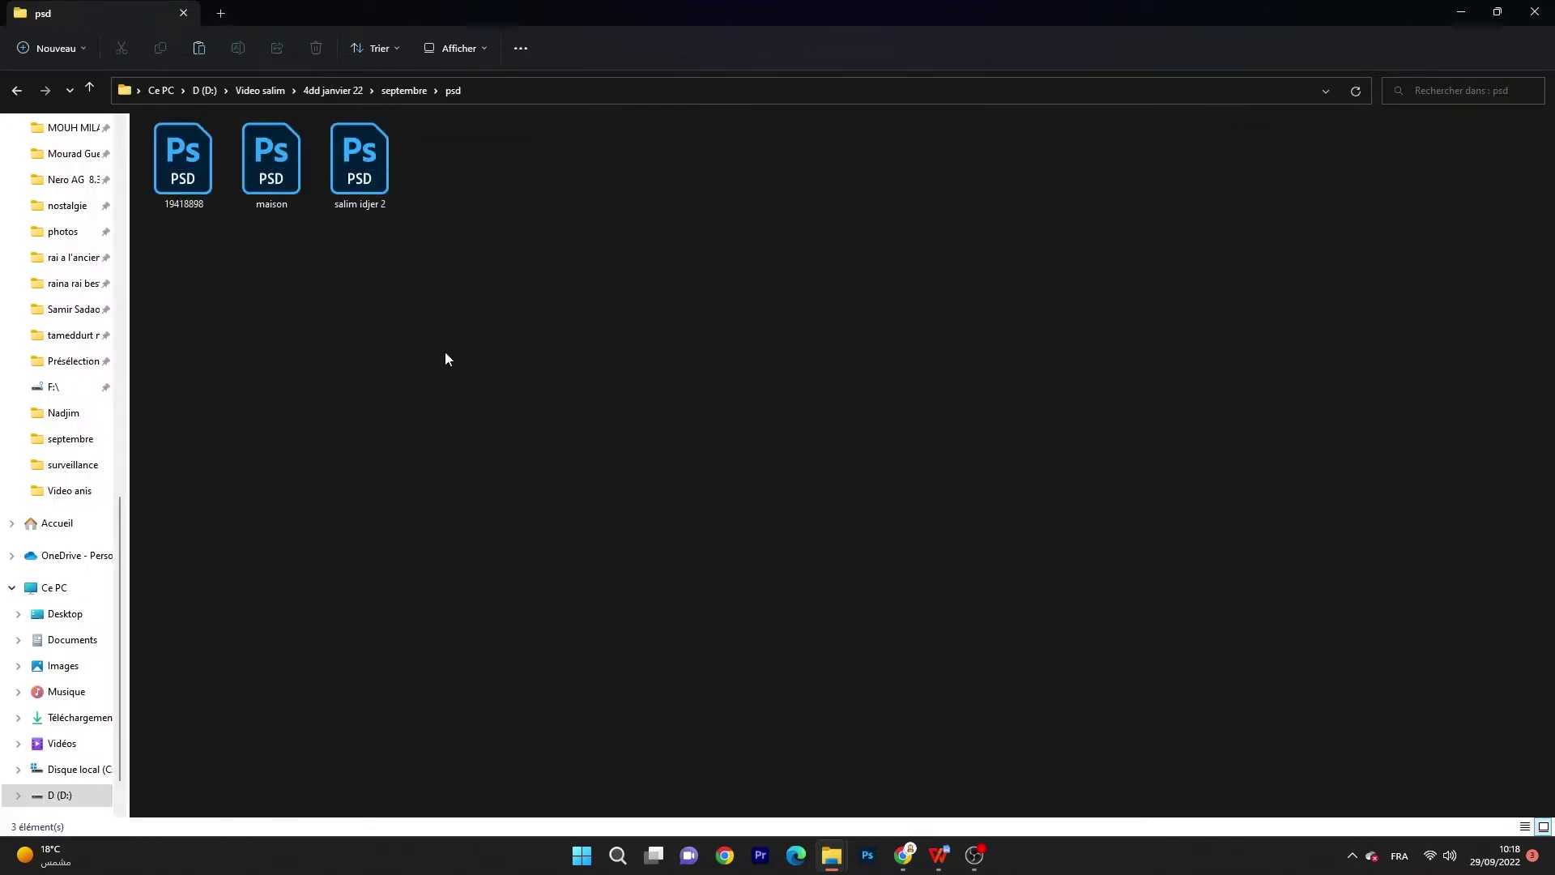
{"action": "double_click", "coordinate": [269, 185]}
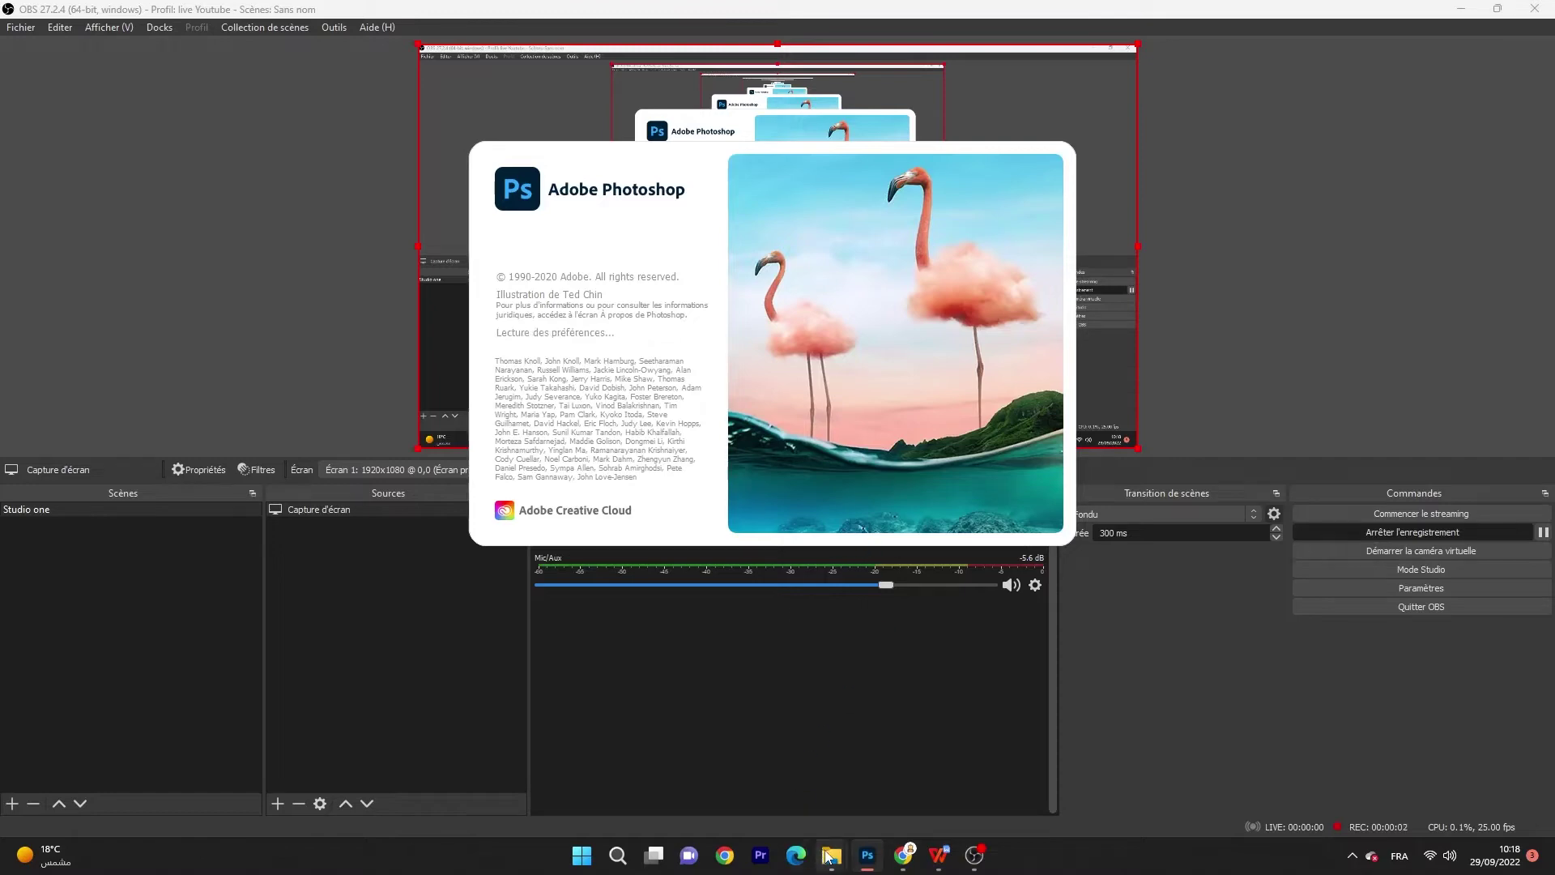
Step: Bring up the Photoshop window launched from maison.psd and open the Fichier menu
{"action": "mouse_move", "coordinate": [832, 855]}
{"action": "left_click", "coordinate": [769, 786]}
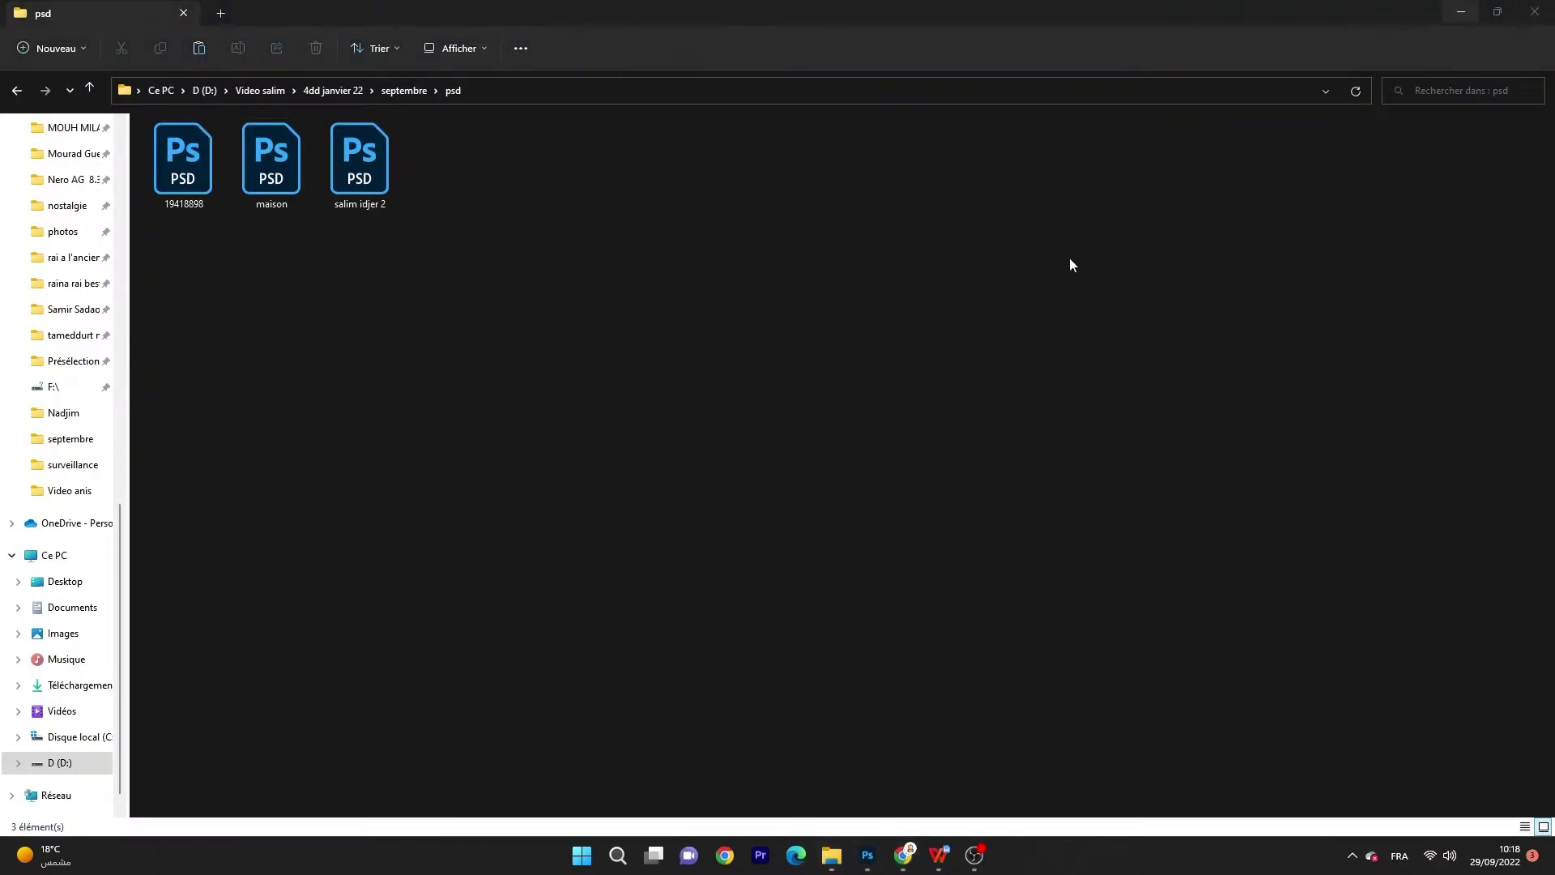
{"action": "left_click", "coordinate": [867, 859]}
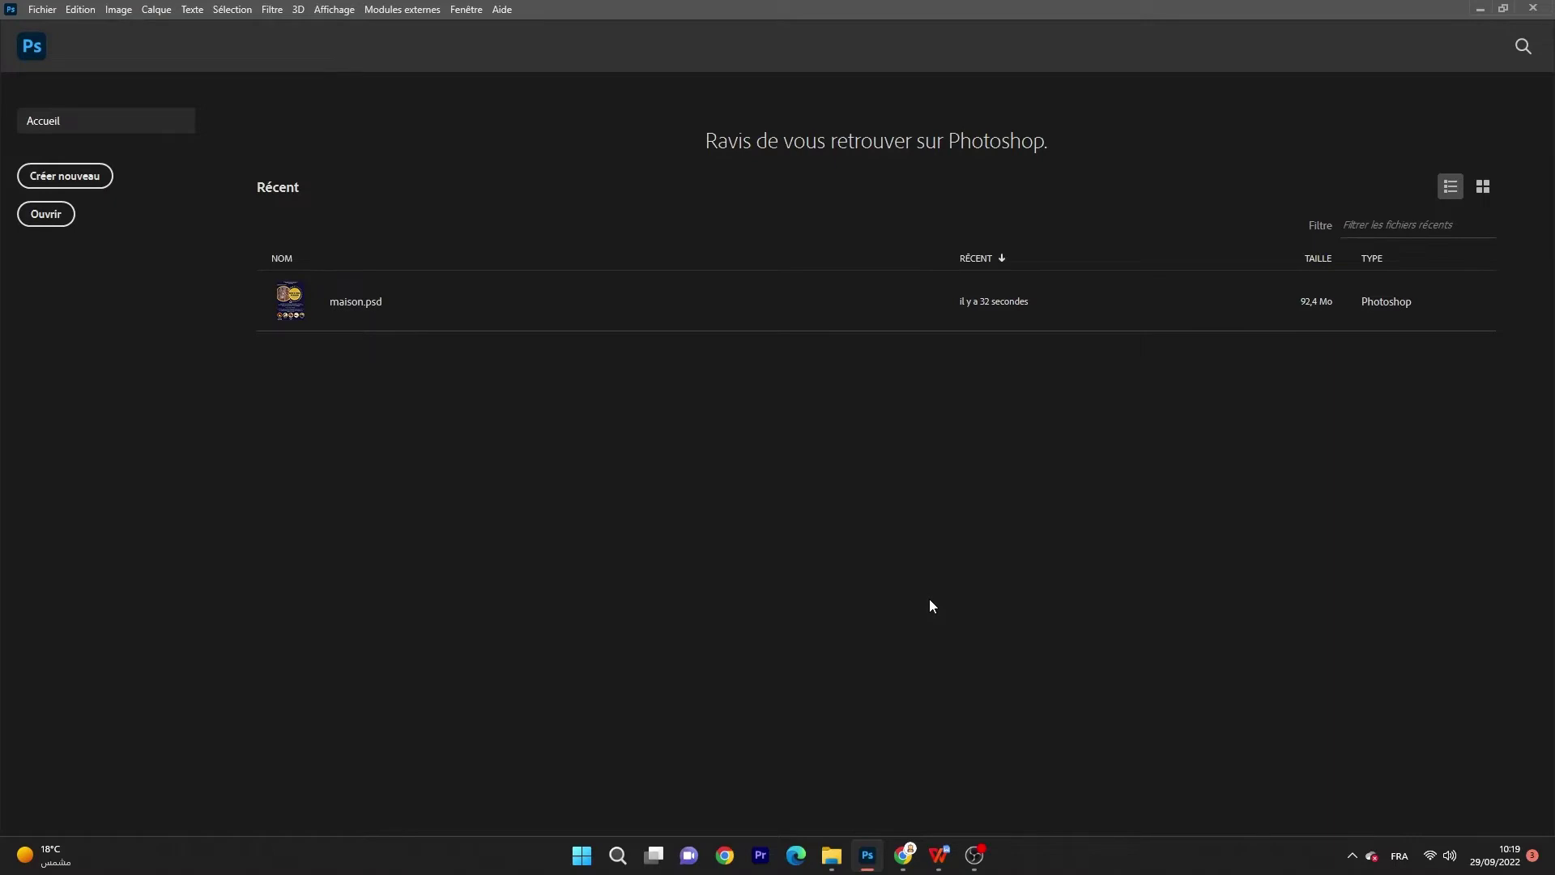
{"action": "left_click", "coordinate": [42, 9]}
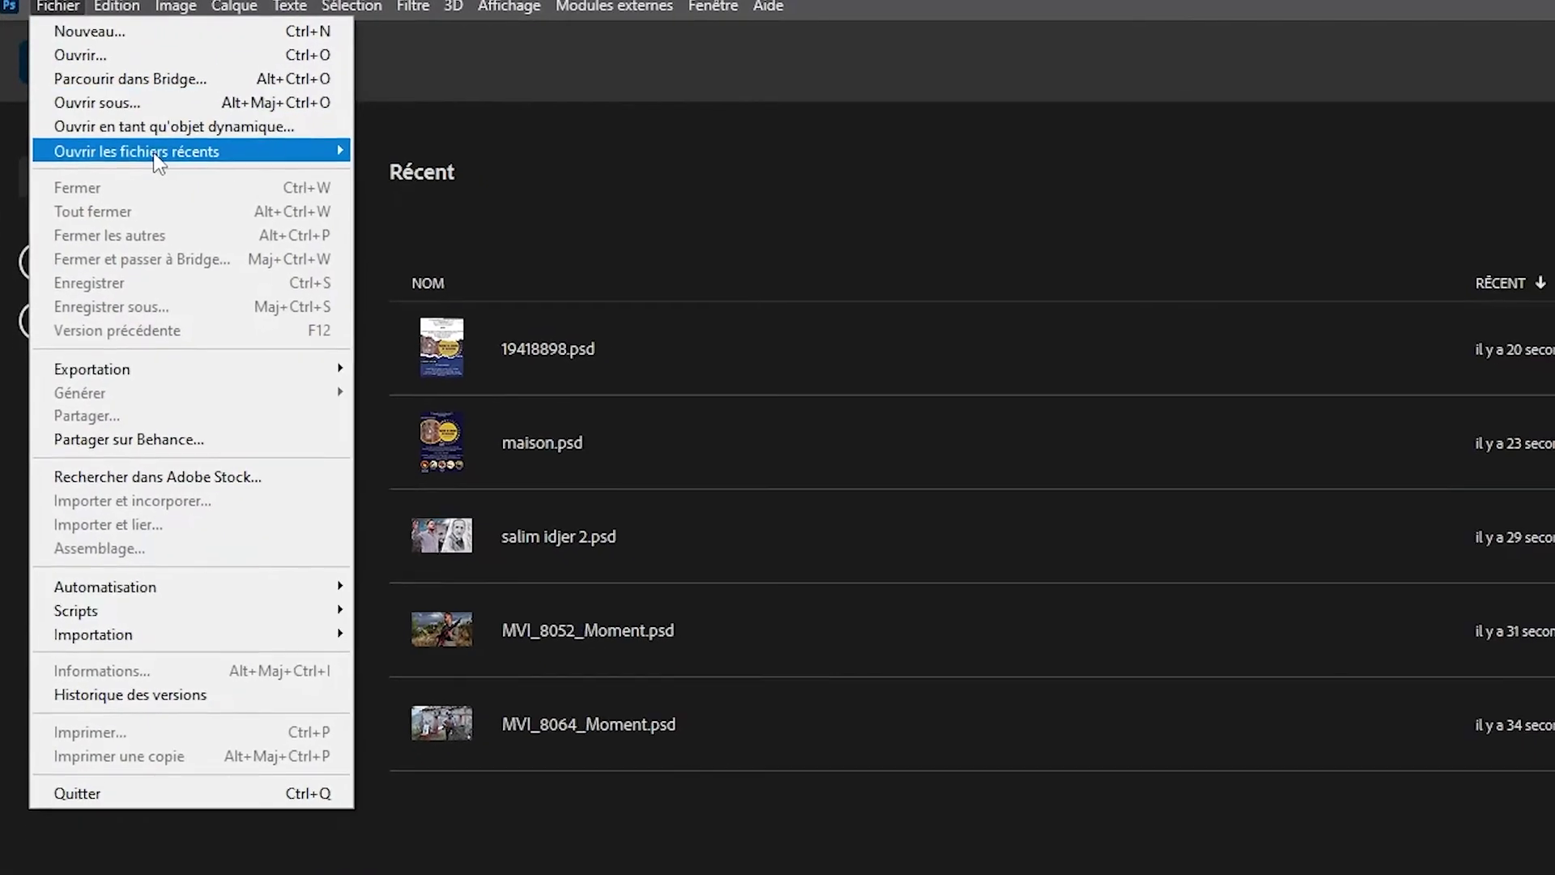
Step: Reopen the 19418898.psd poster from the recent files list and look over its layers
{"action": "mouse_move", "coordinate": [160, 152]}
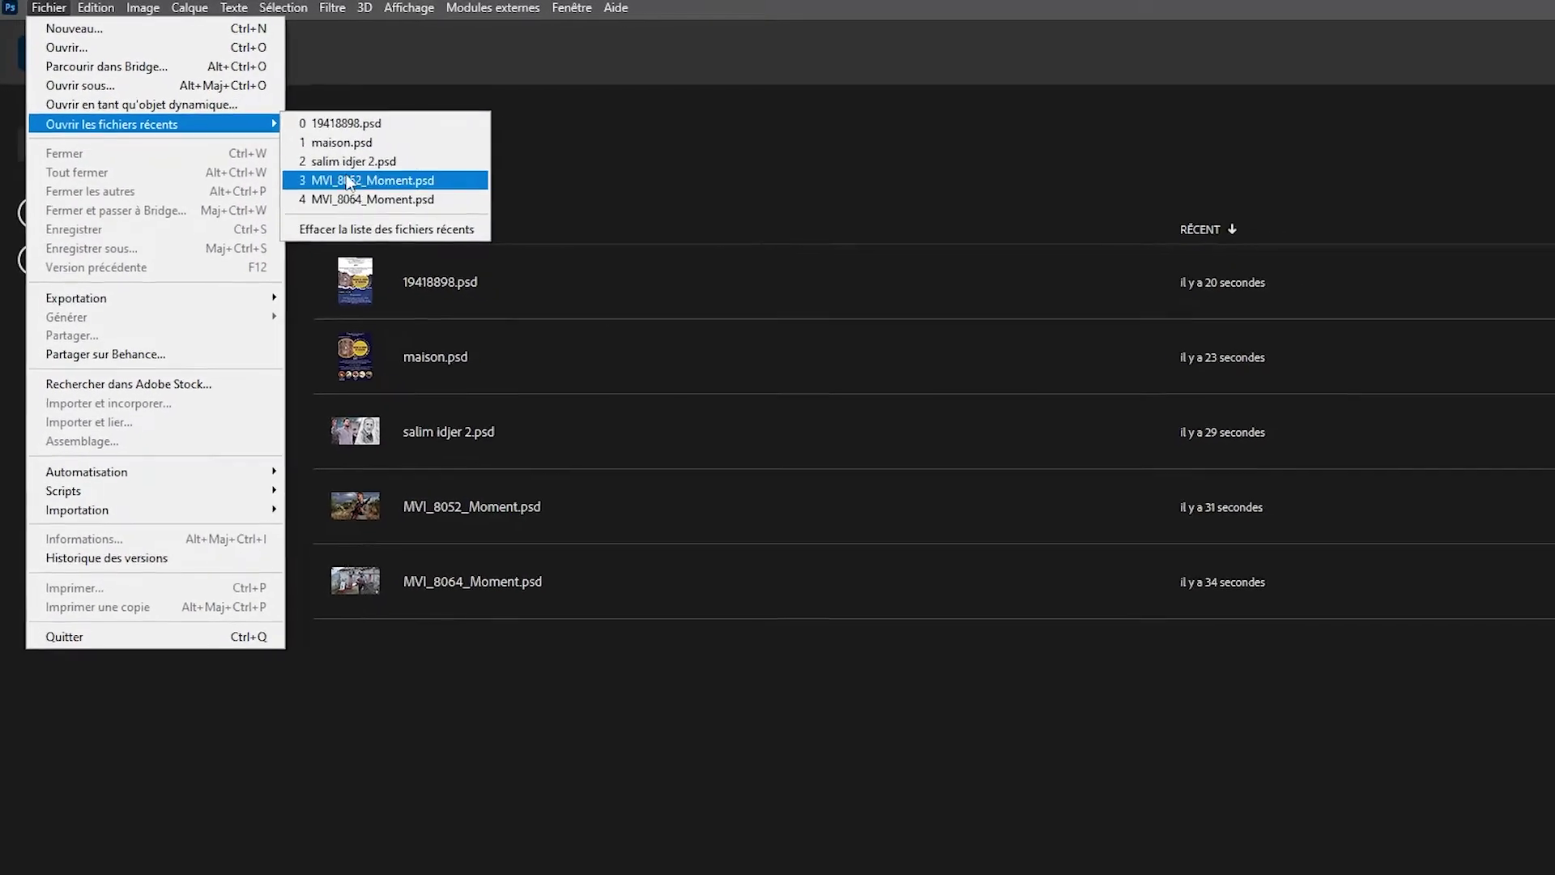
{"action": "left_click", "coordinate": [339, 121]}
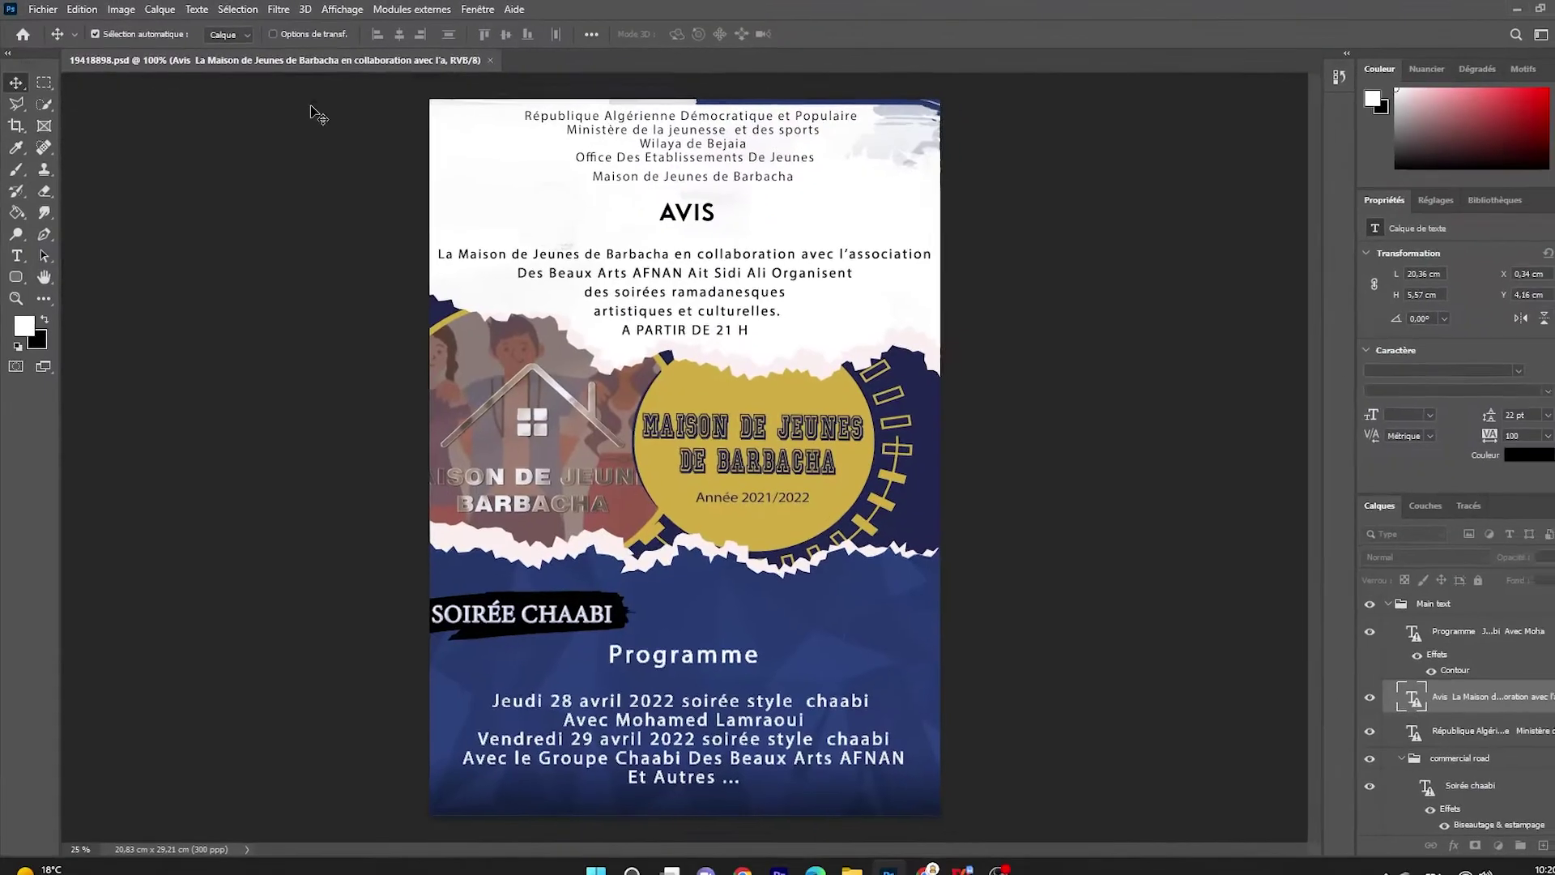
{"action": "scroll", "coordinate": [1456, 652], "scroll_direction": "down", "scroll_amount": 5}
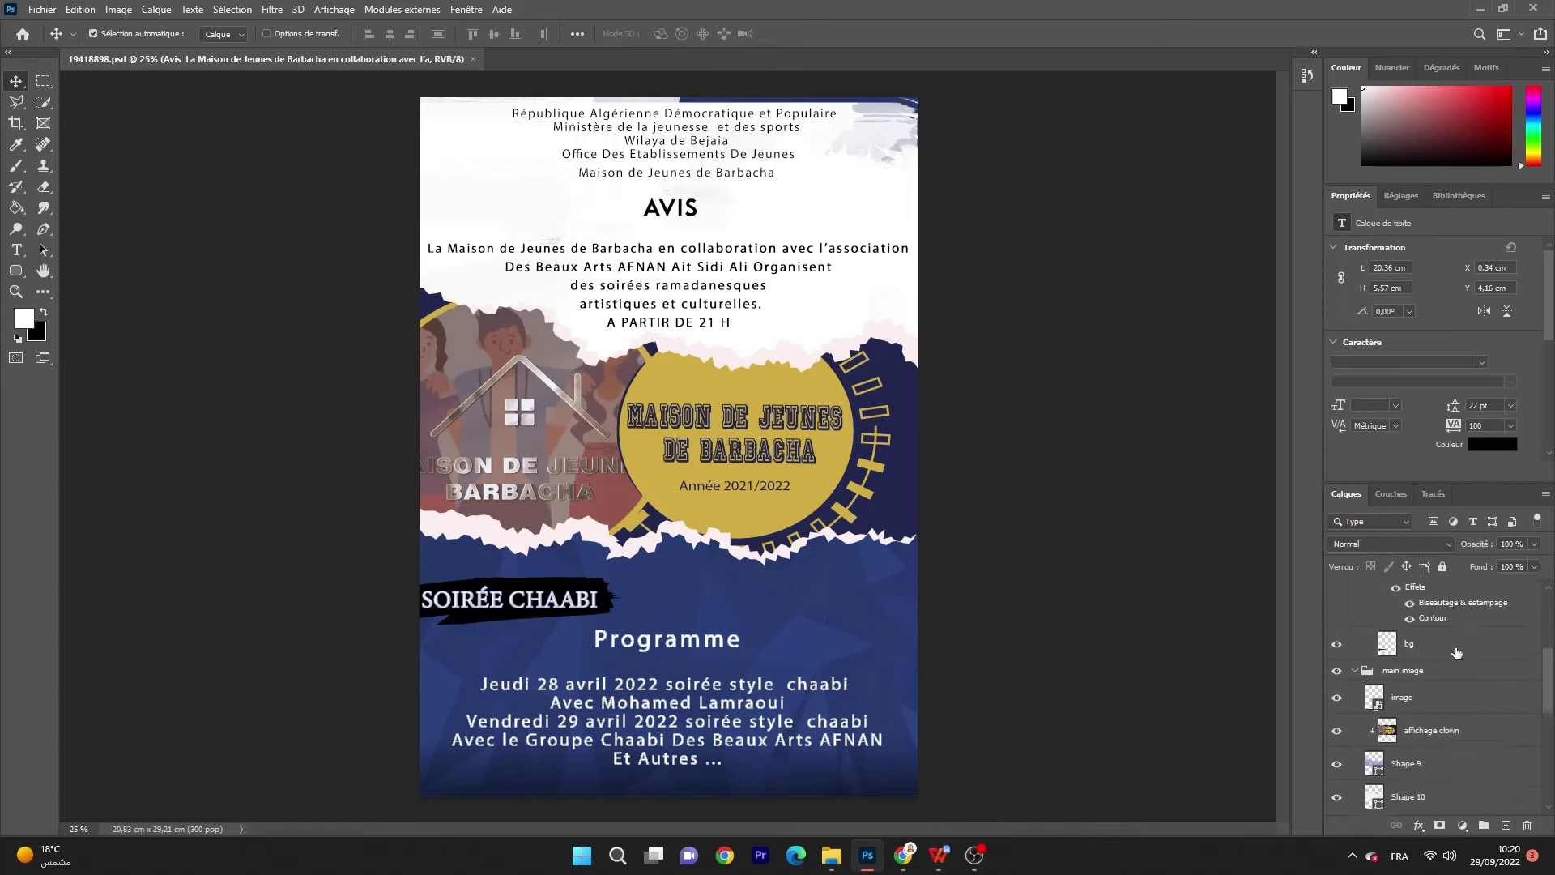
{"action": "left_click", "coordinate": [42, 9]}
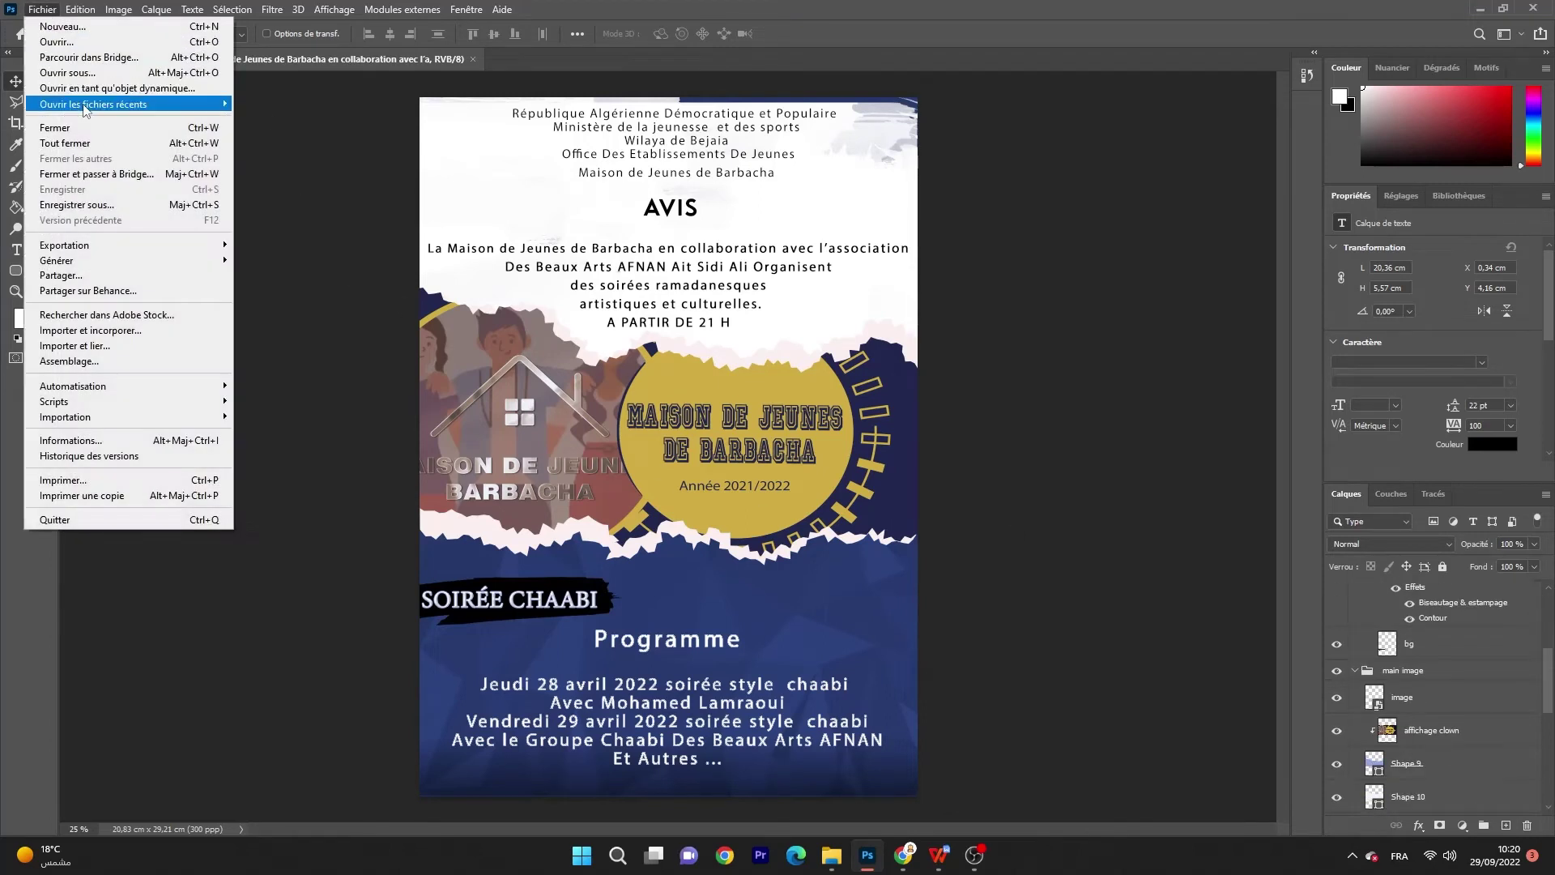
{"action": "mouse_move", "coordinate": [86, 105]}
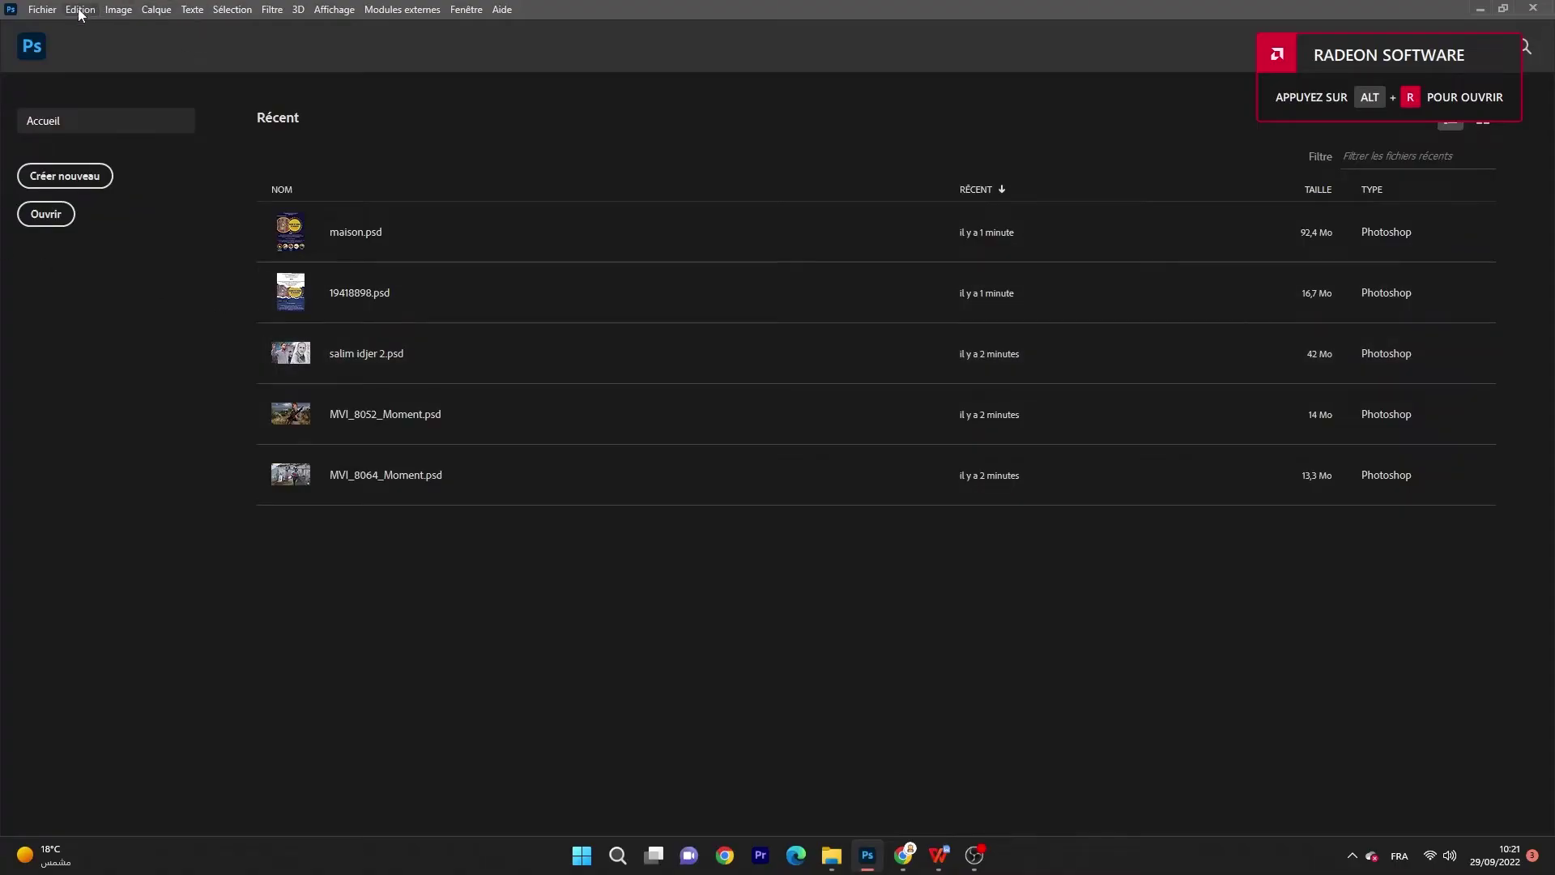
Step: In Préférences > Gestion des fichiers, enable recovery auto-save every 5 minutes
{"action": "left_click", "coordinate": [81, 10]}
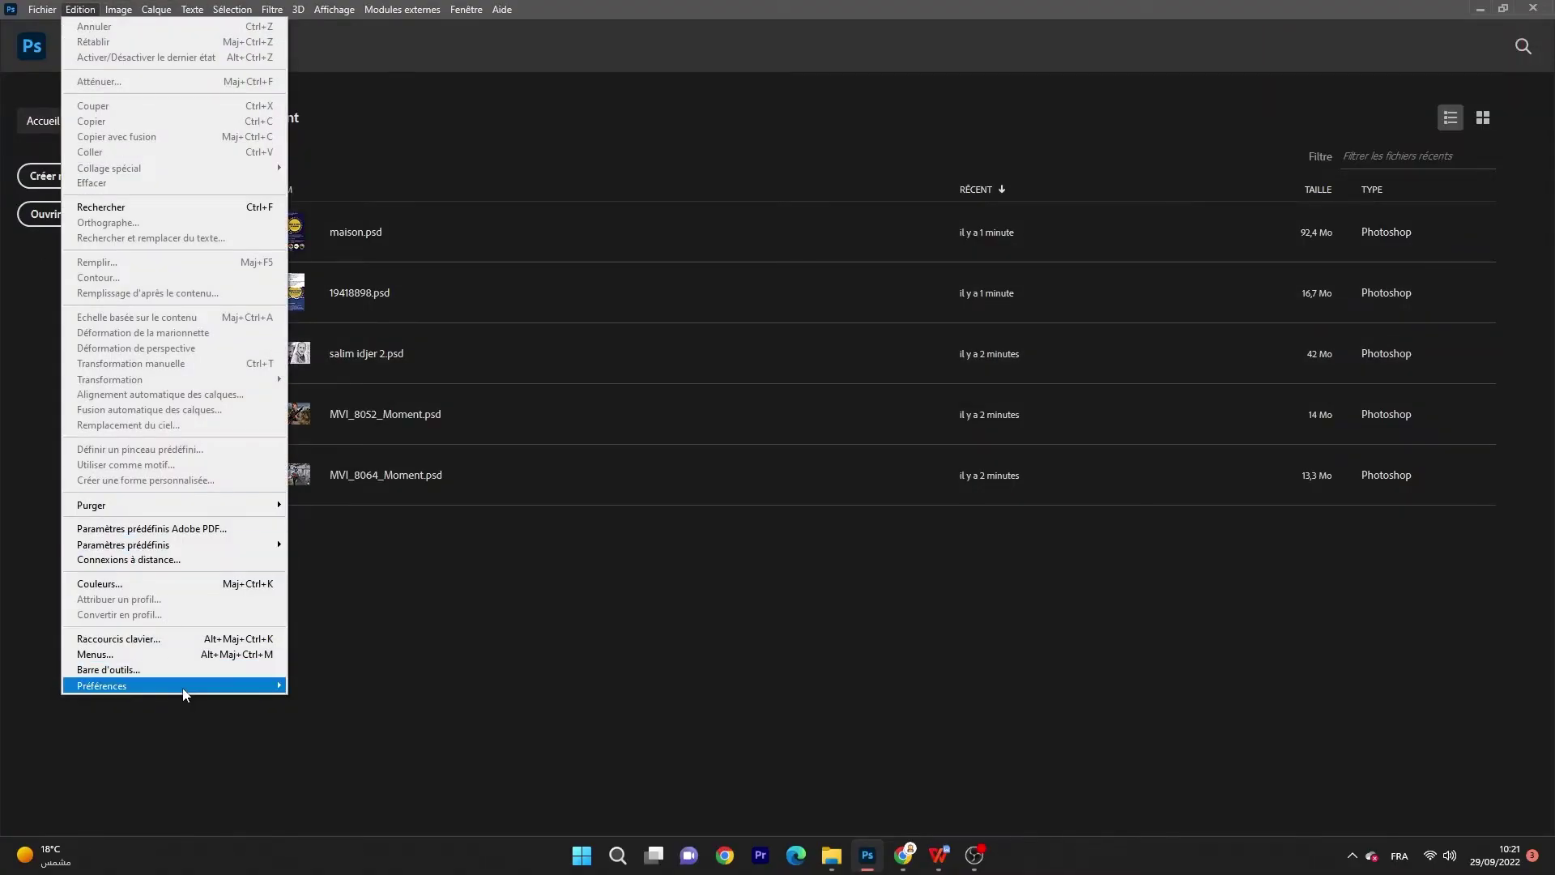
{"action": "mouse_move", "coordinate": [185, 695]}
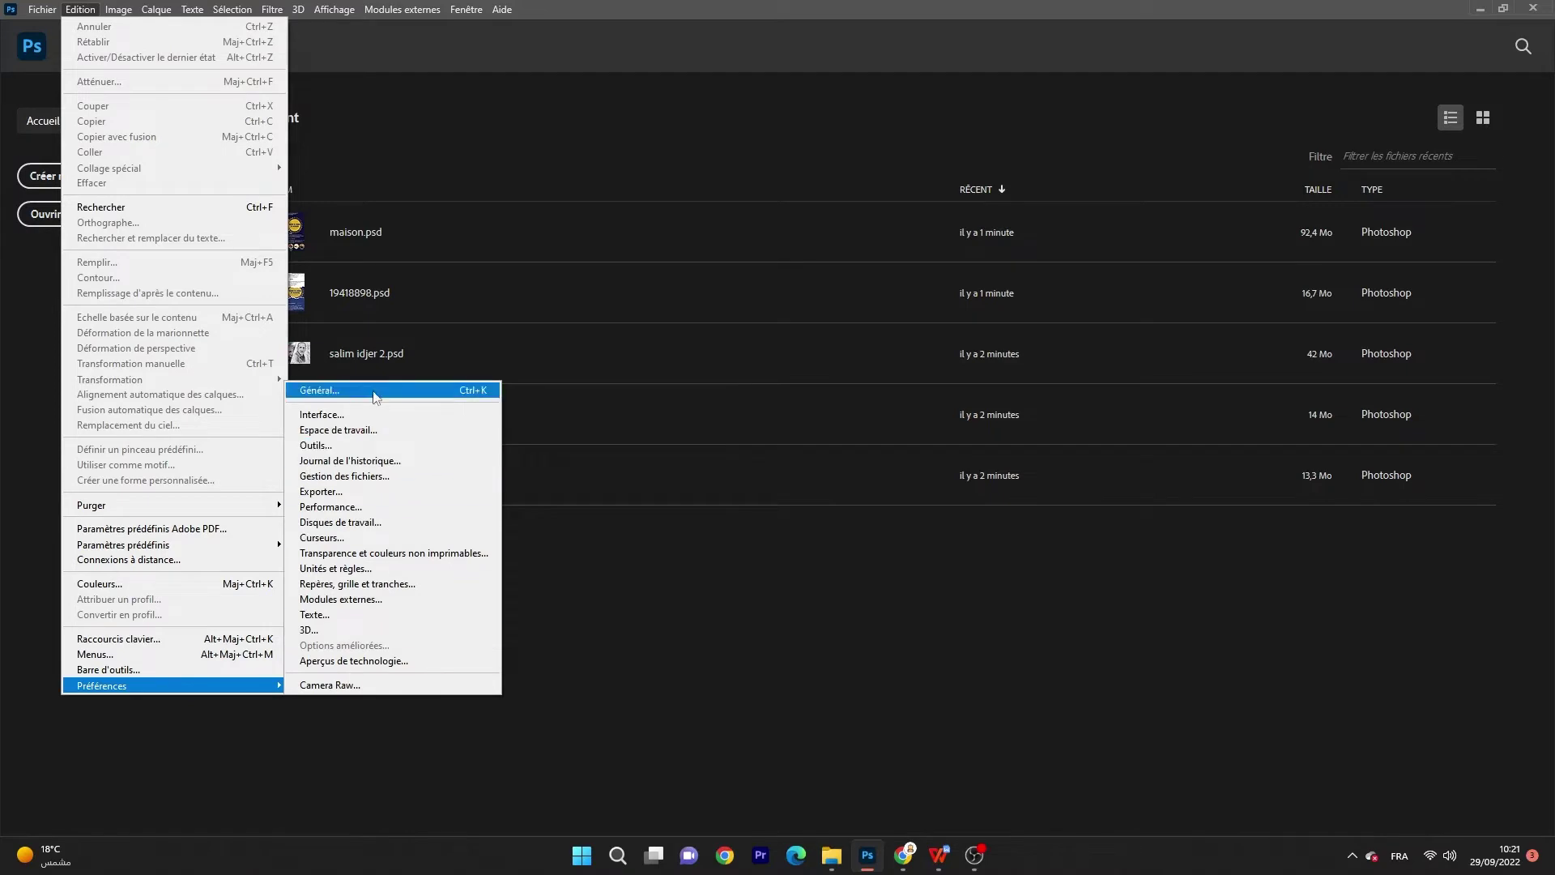
{"action": "left_click", "coordinate": [375, 397]}
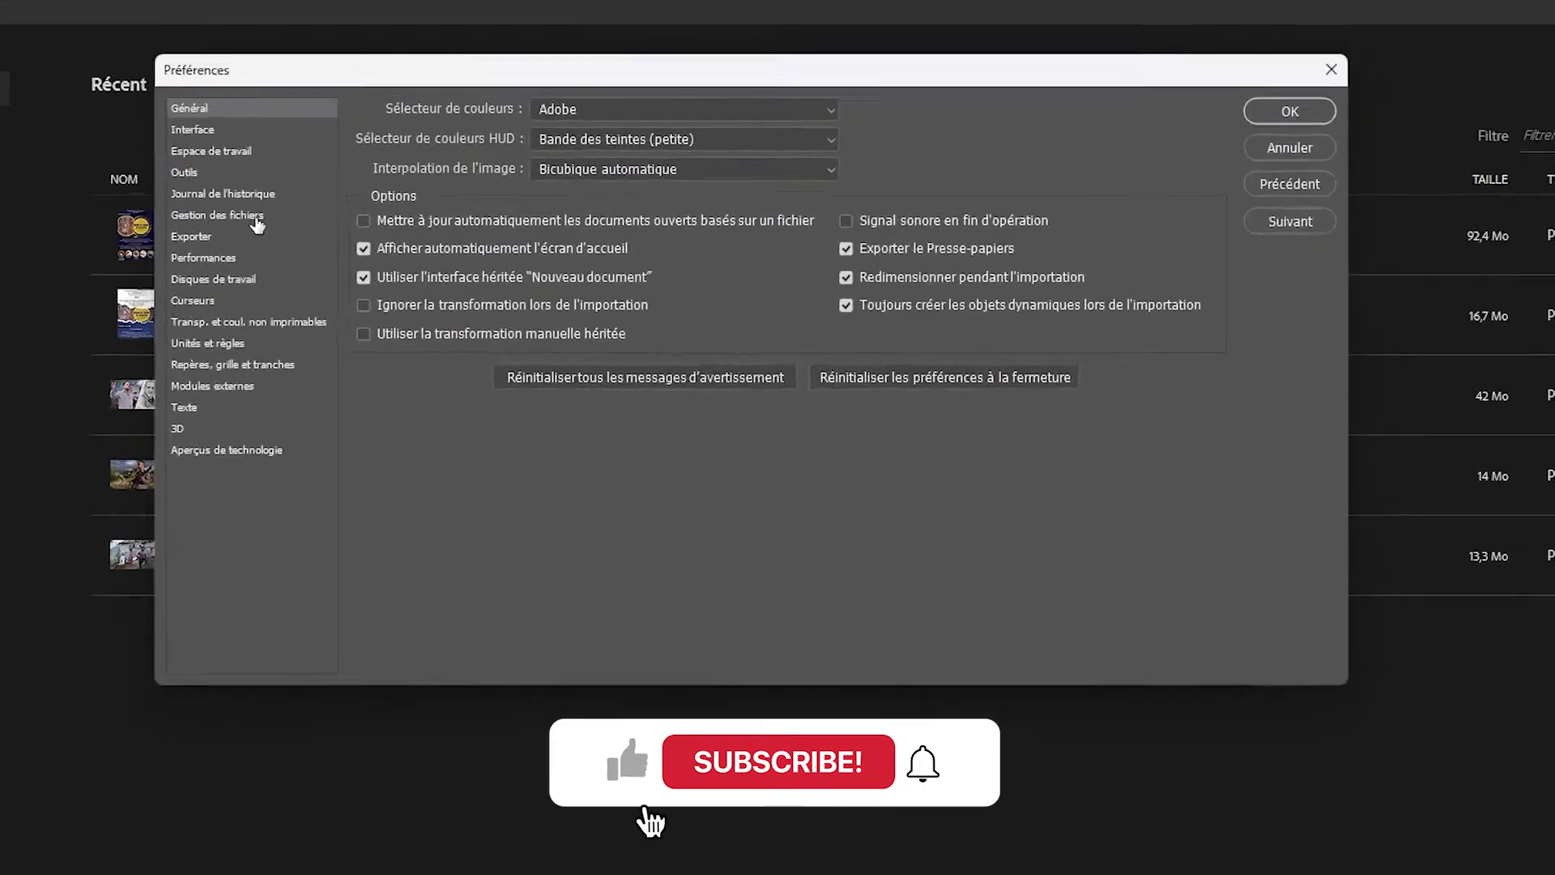
{"action": "left_click", "coordinate": [381, 218]}
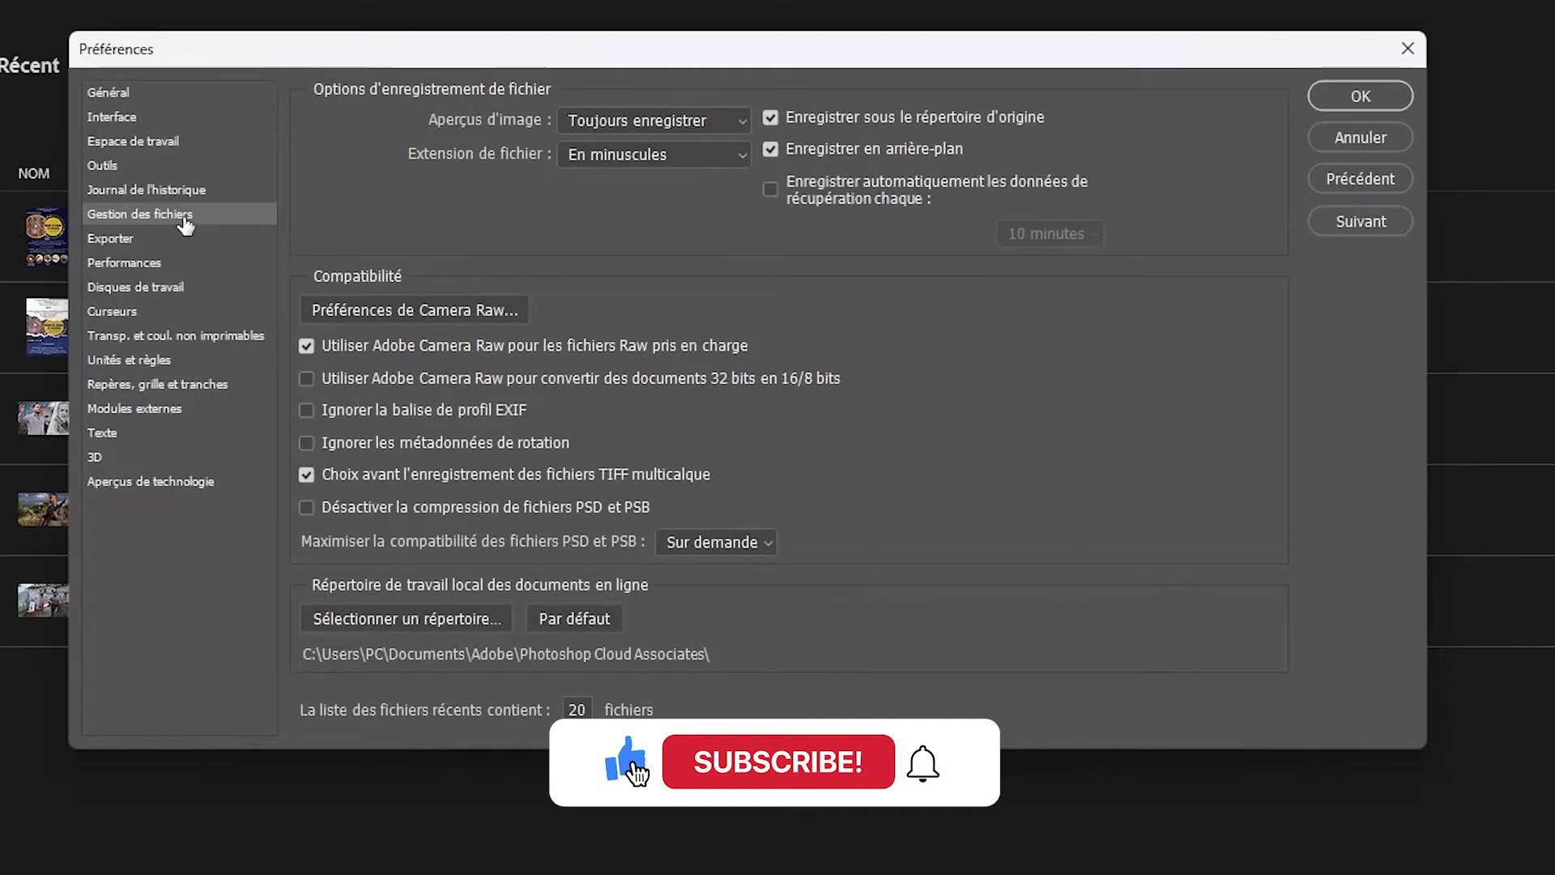
{"action": "left_click", "coordinate": [780, 193]}
{"action": "left_click", "coordinate": [1031, 235]}
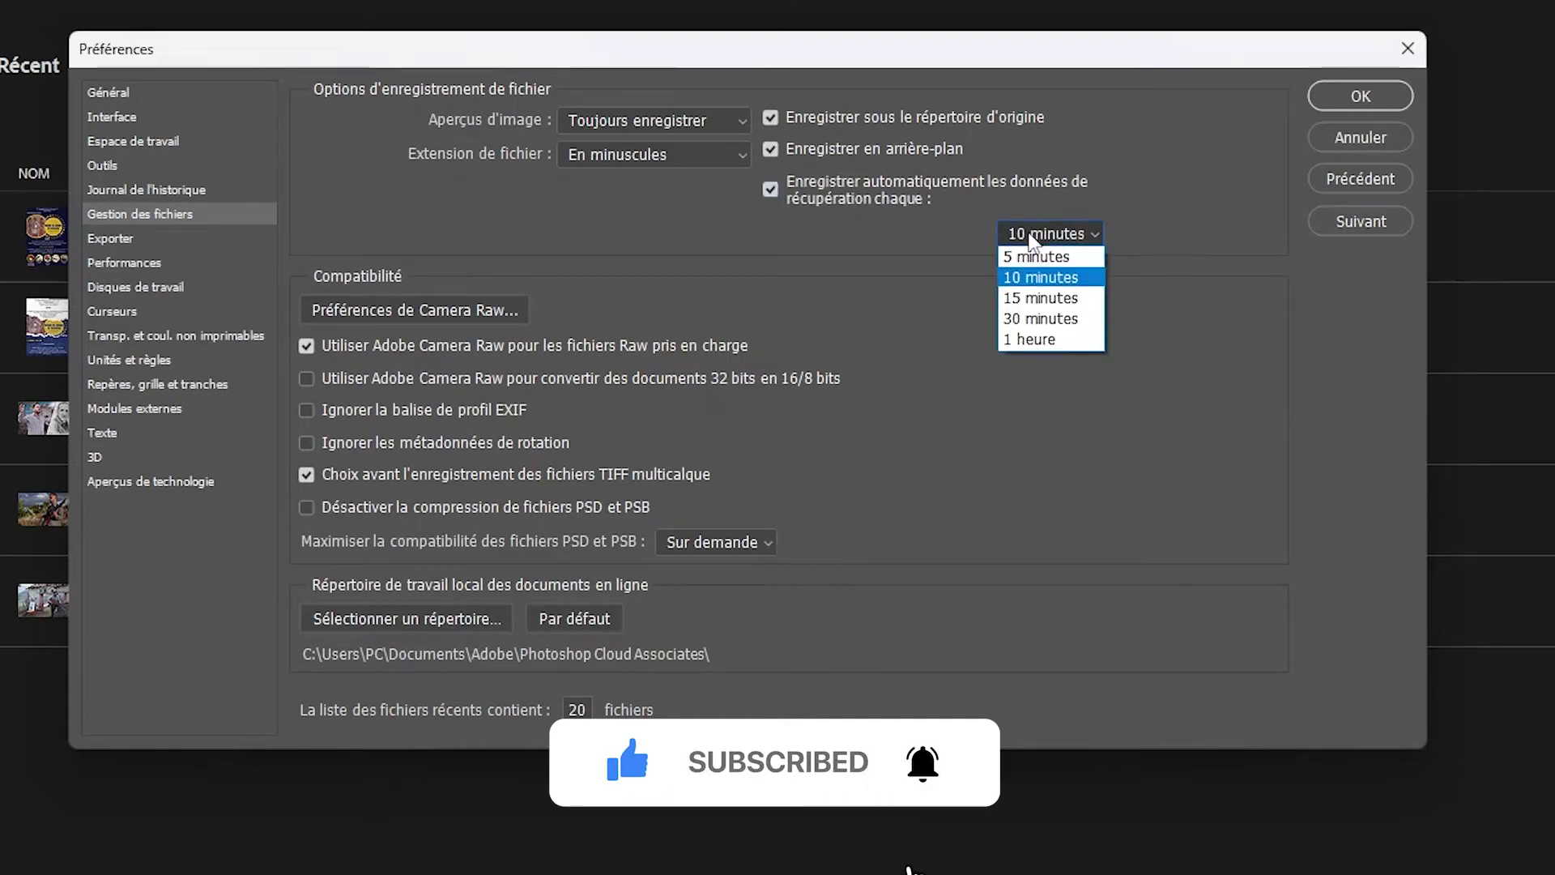
{"action": "left_click", "coordinate": [1037, 256]}
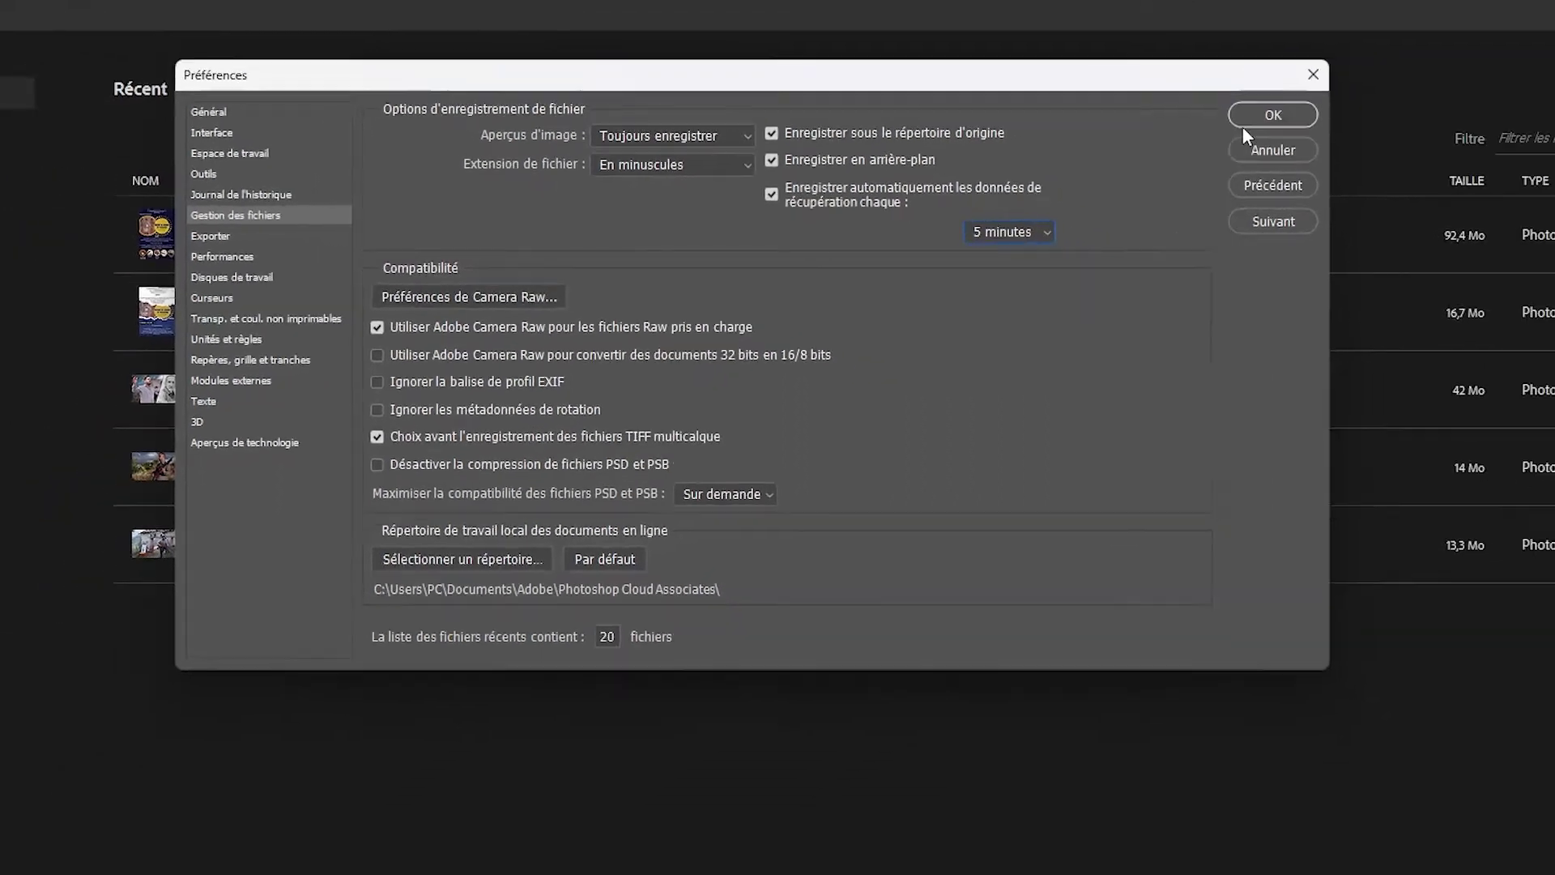
{"action": "left_click", "coordinate": [1264, 116]}
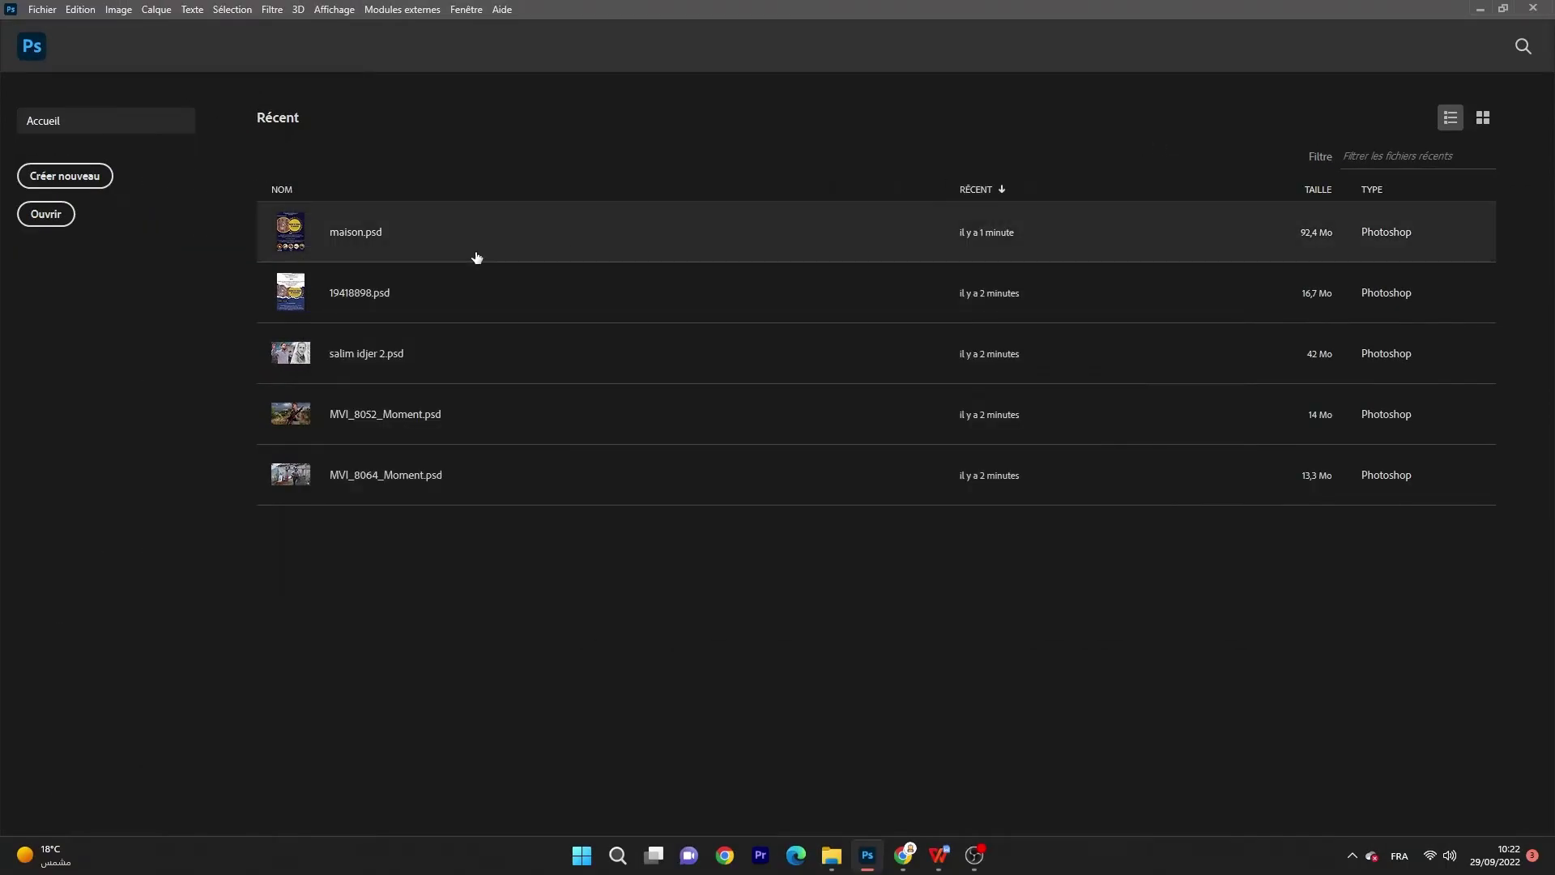
Step: Switch to the septembre Explorer window and show Ce PC with drives C: and D:
{"action": "left_click", "coordinate": [835, 861]}
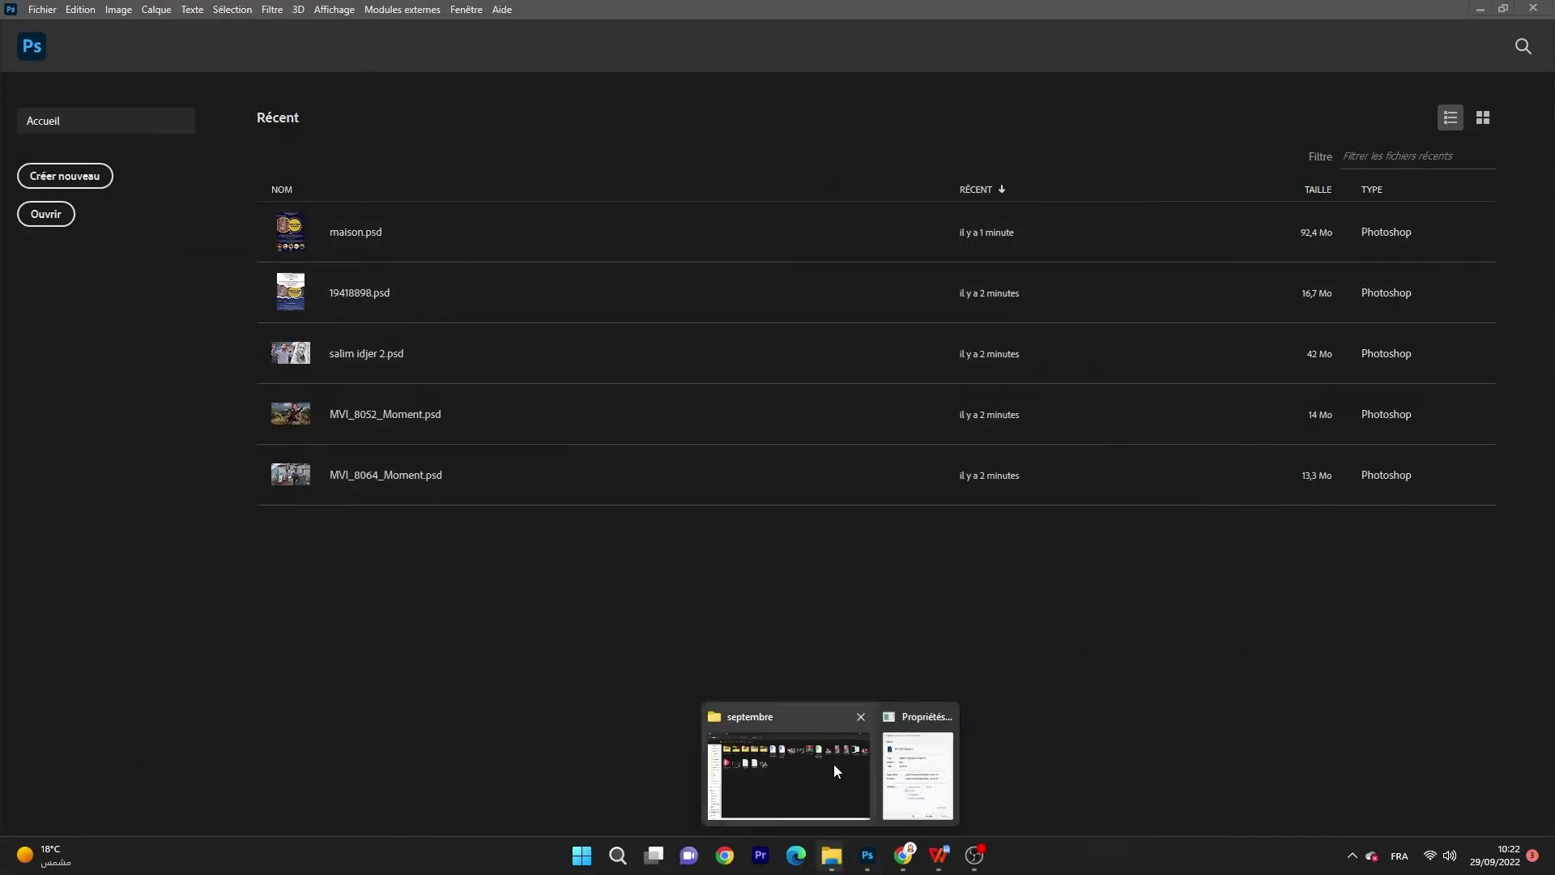
{"action": "left_click", "coordinate": [839, 764]}
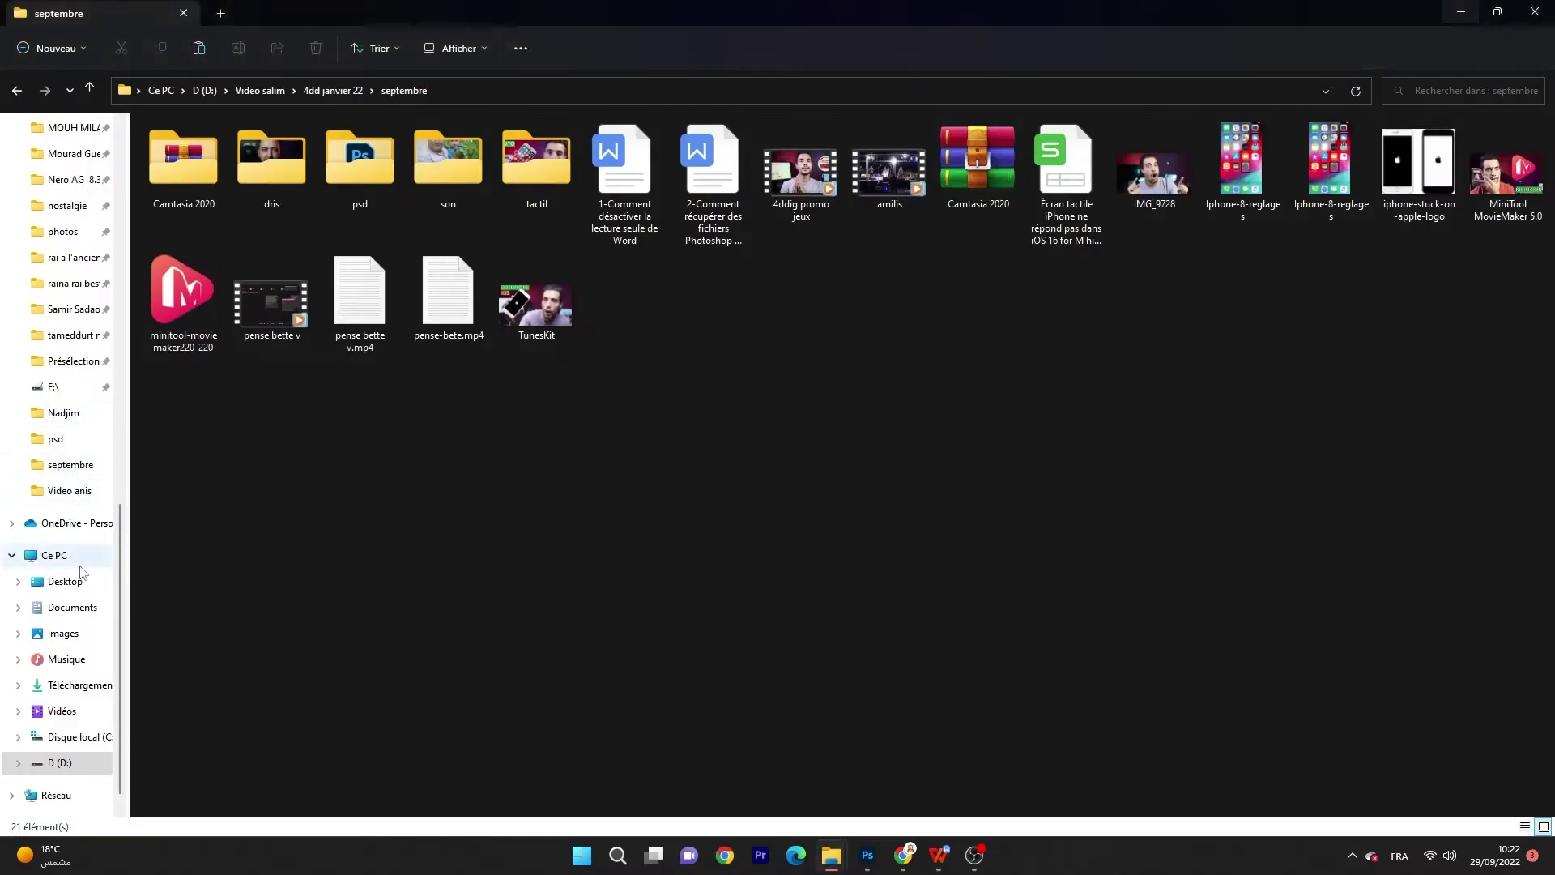
{"action": "scroll", "coordinate": [69, 710], "scroll_direction": "down", "scroll_amount": 1}
{"action": "left_click", "coordinate": [69, 710]}
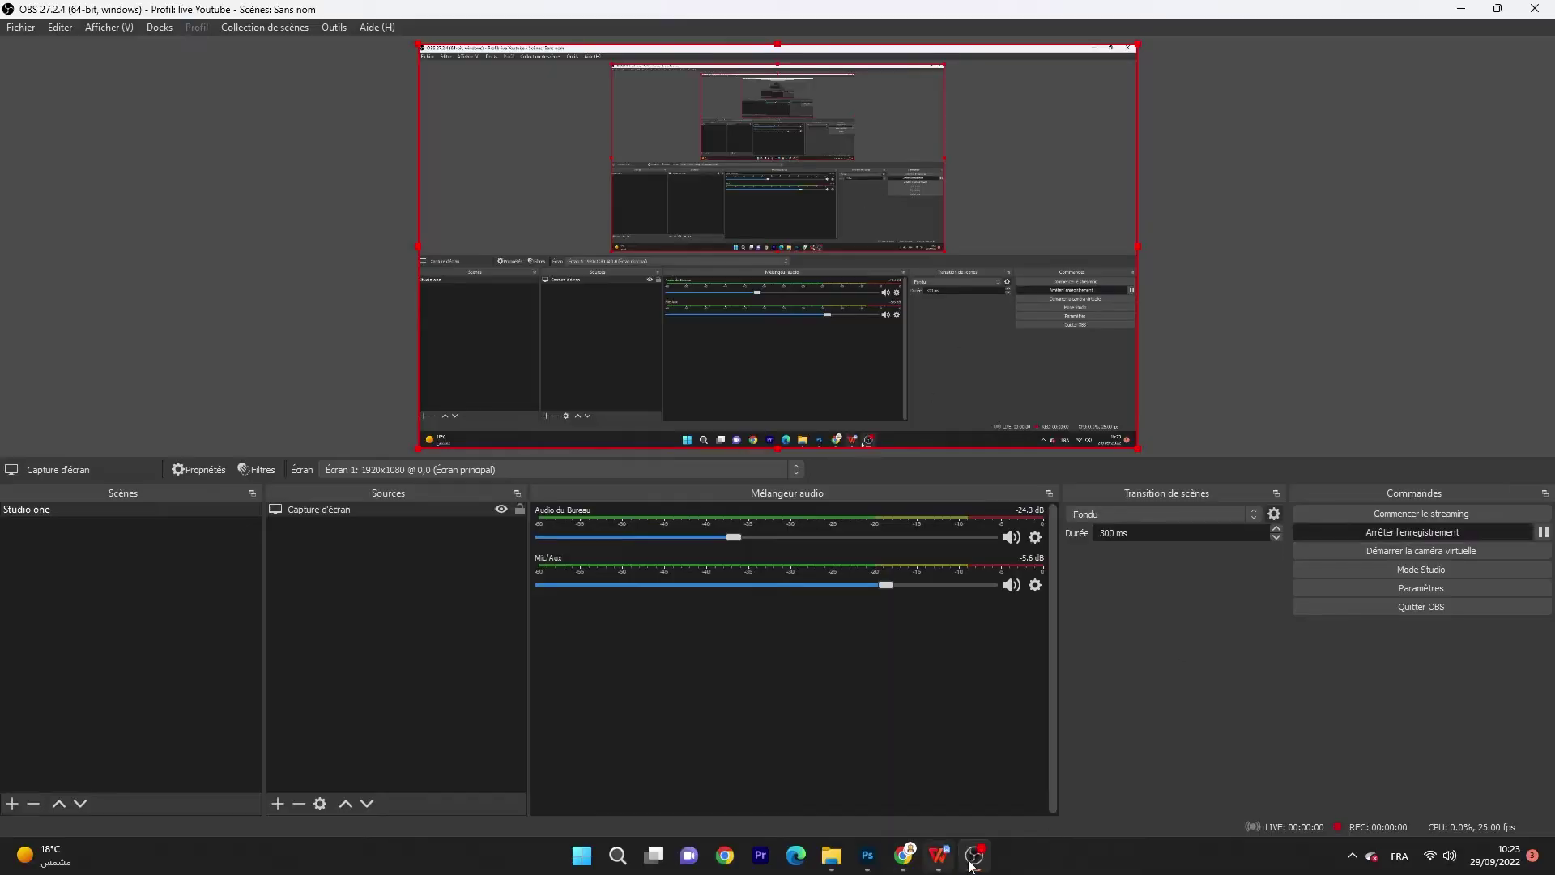
{"action": "left_click", "coordinate": [971, 860]}
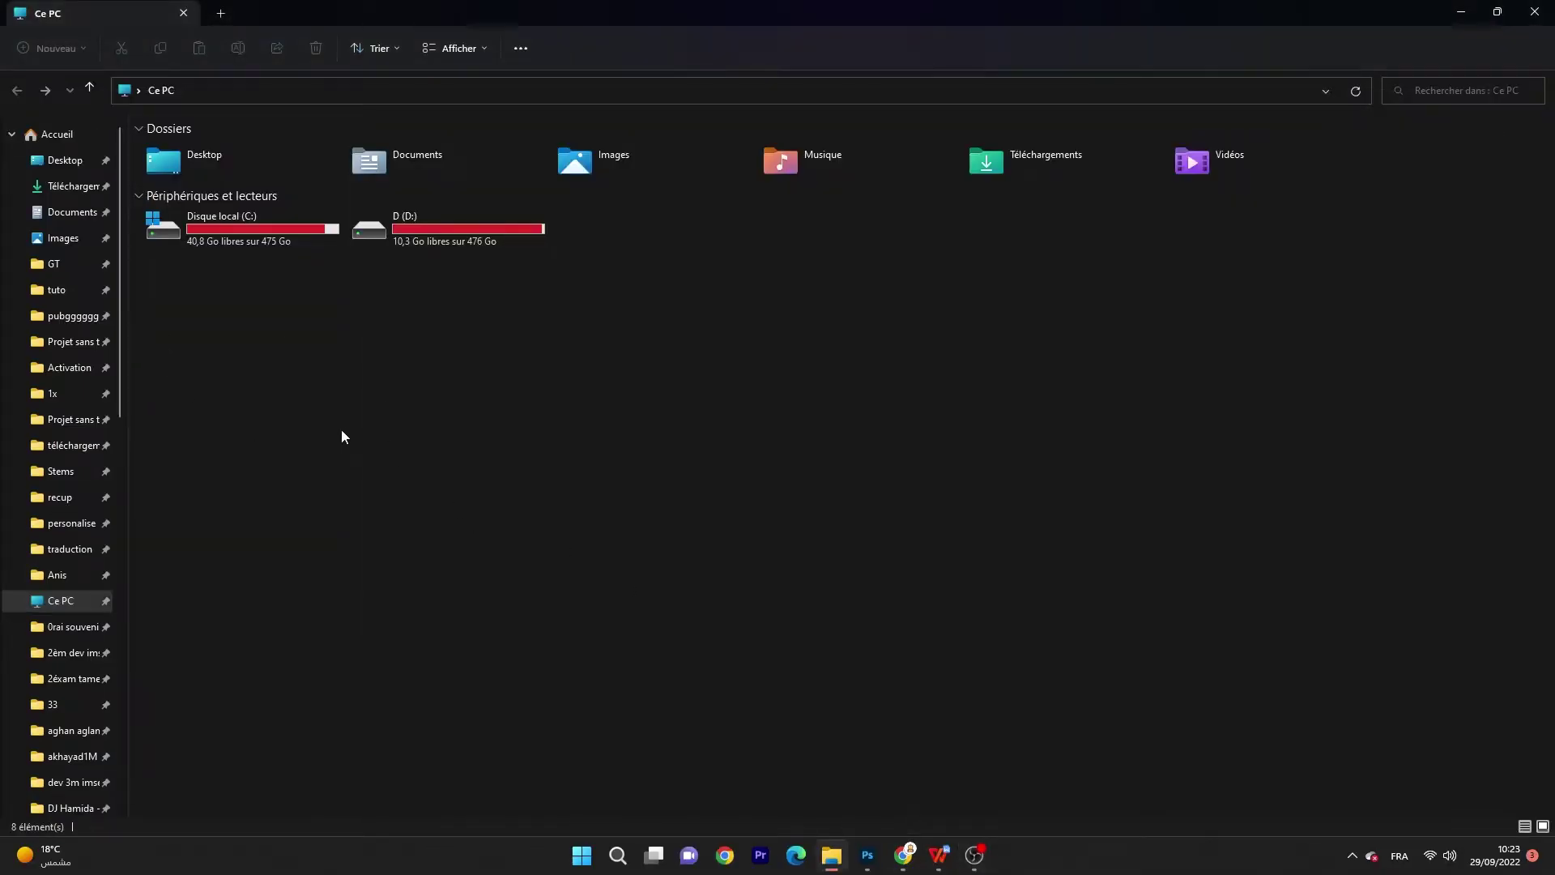
Step: Search the C:\Temp folder for 'photosh' to locate the photoshop2 file
{"action": "double_click", "coordinate": [236, 234]}
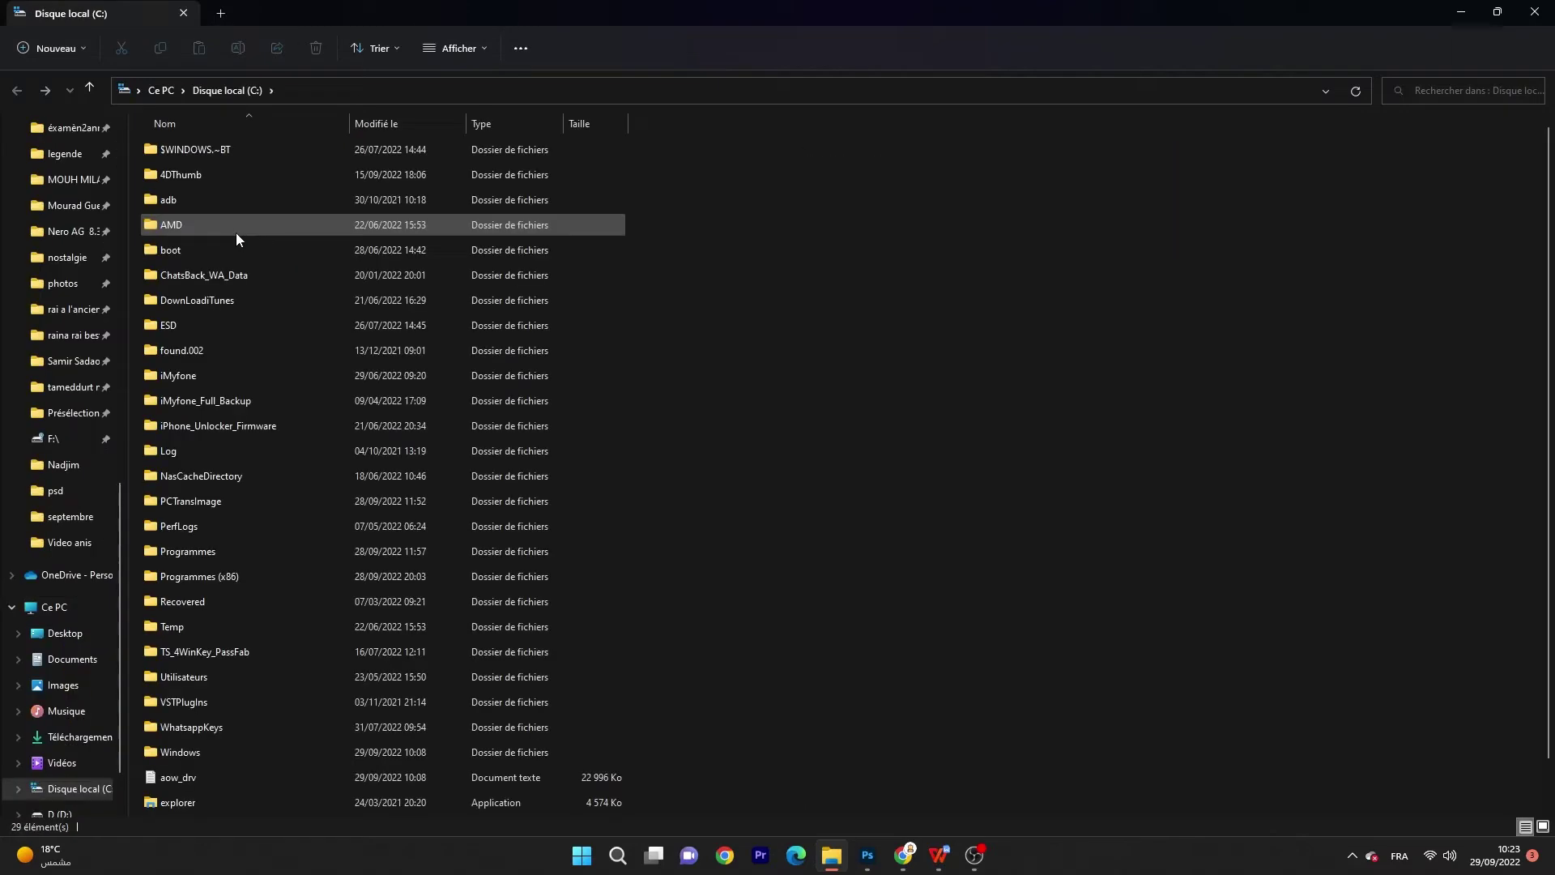
{"action": "double_click", "coordinate": [202, 627]}
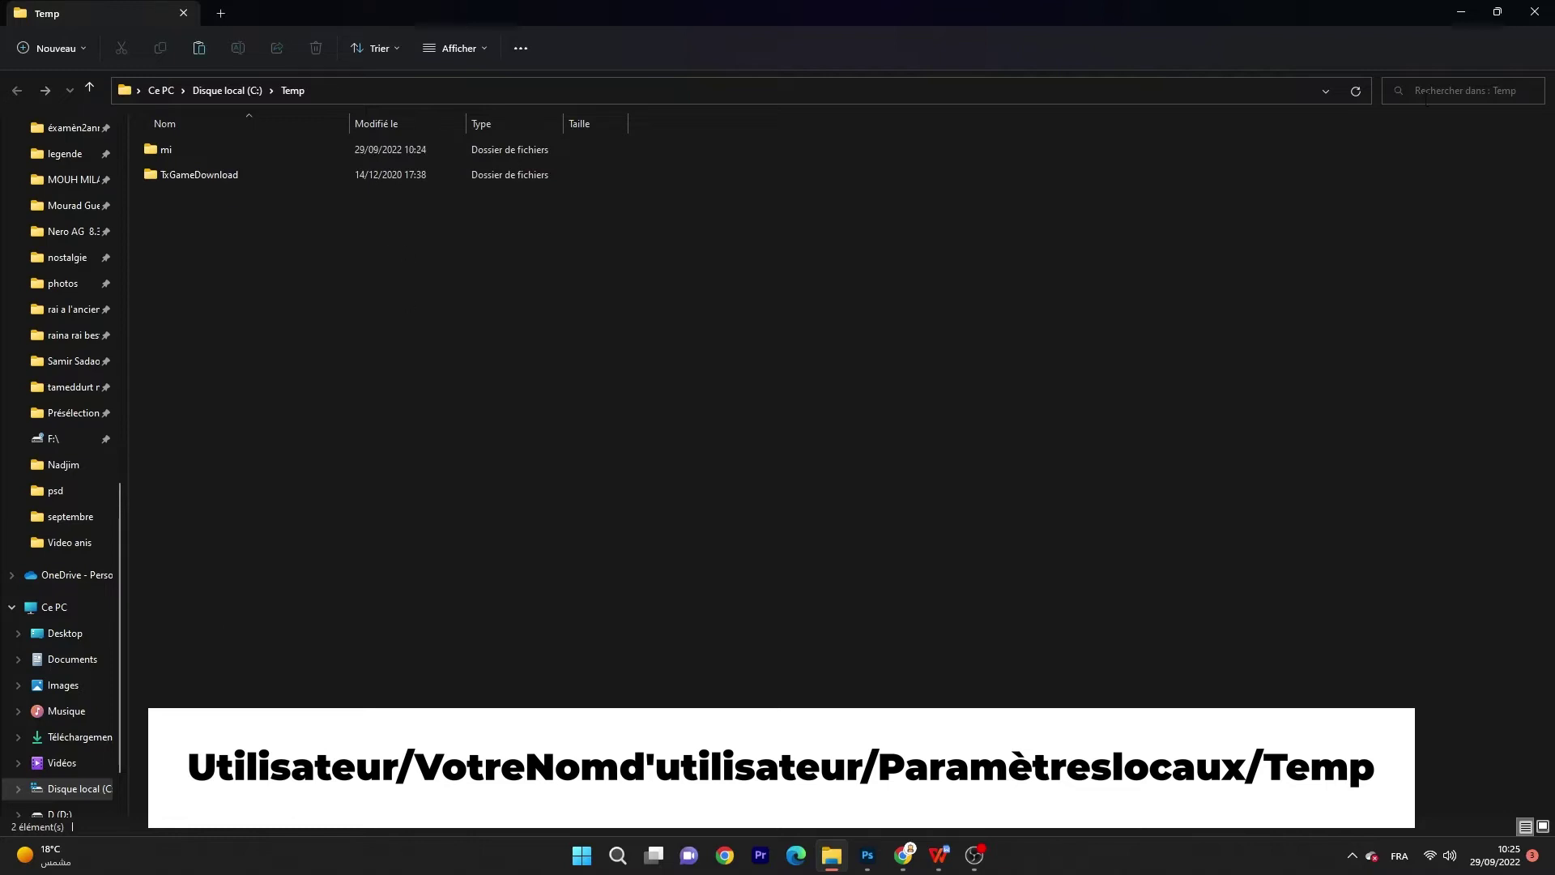
{"action": "left_click", "coordinate": [1426, 98]}
{"action": "type", "text": "photo"}
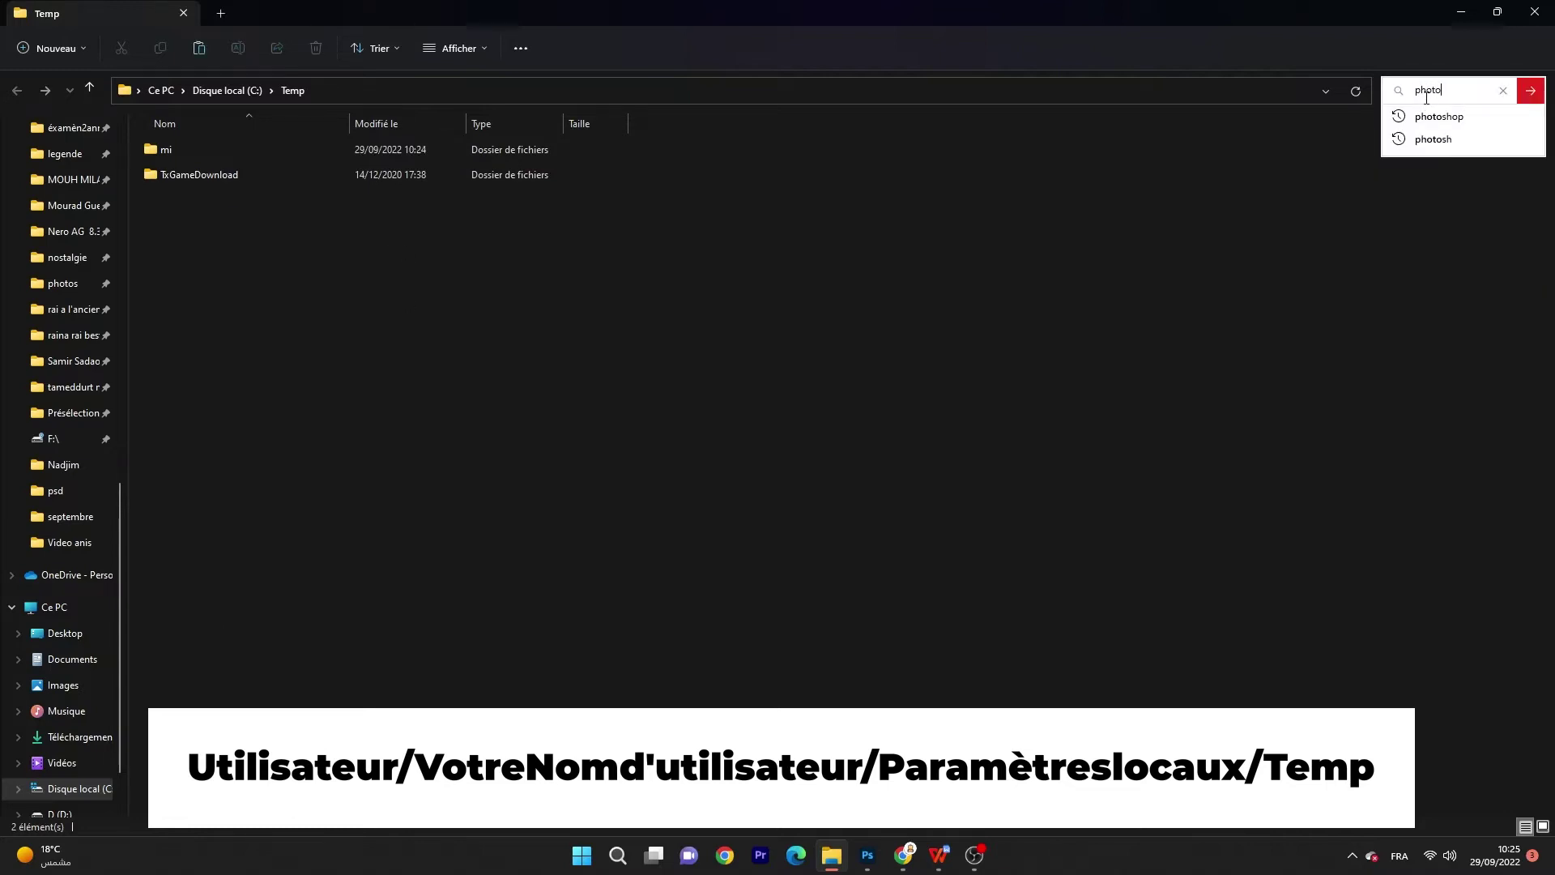
{"action": "type", "text": "sh"}
{"action": "key", "text": "Return"}
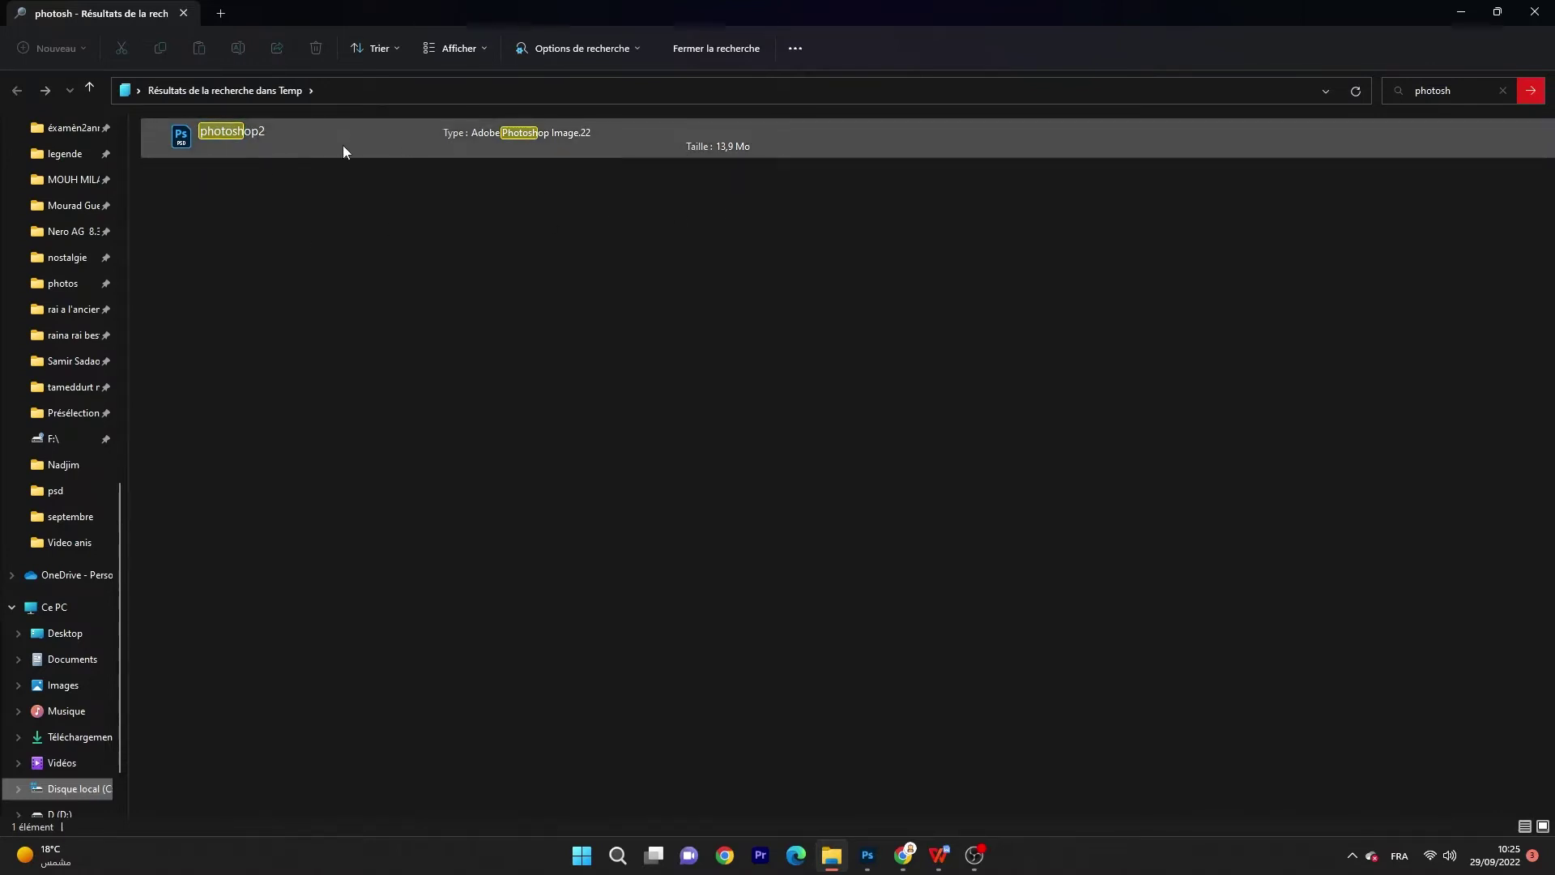
{"action": "left_click", "coordinate": [1458, 91]}
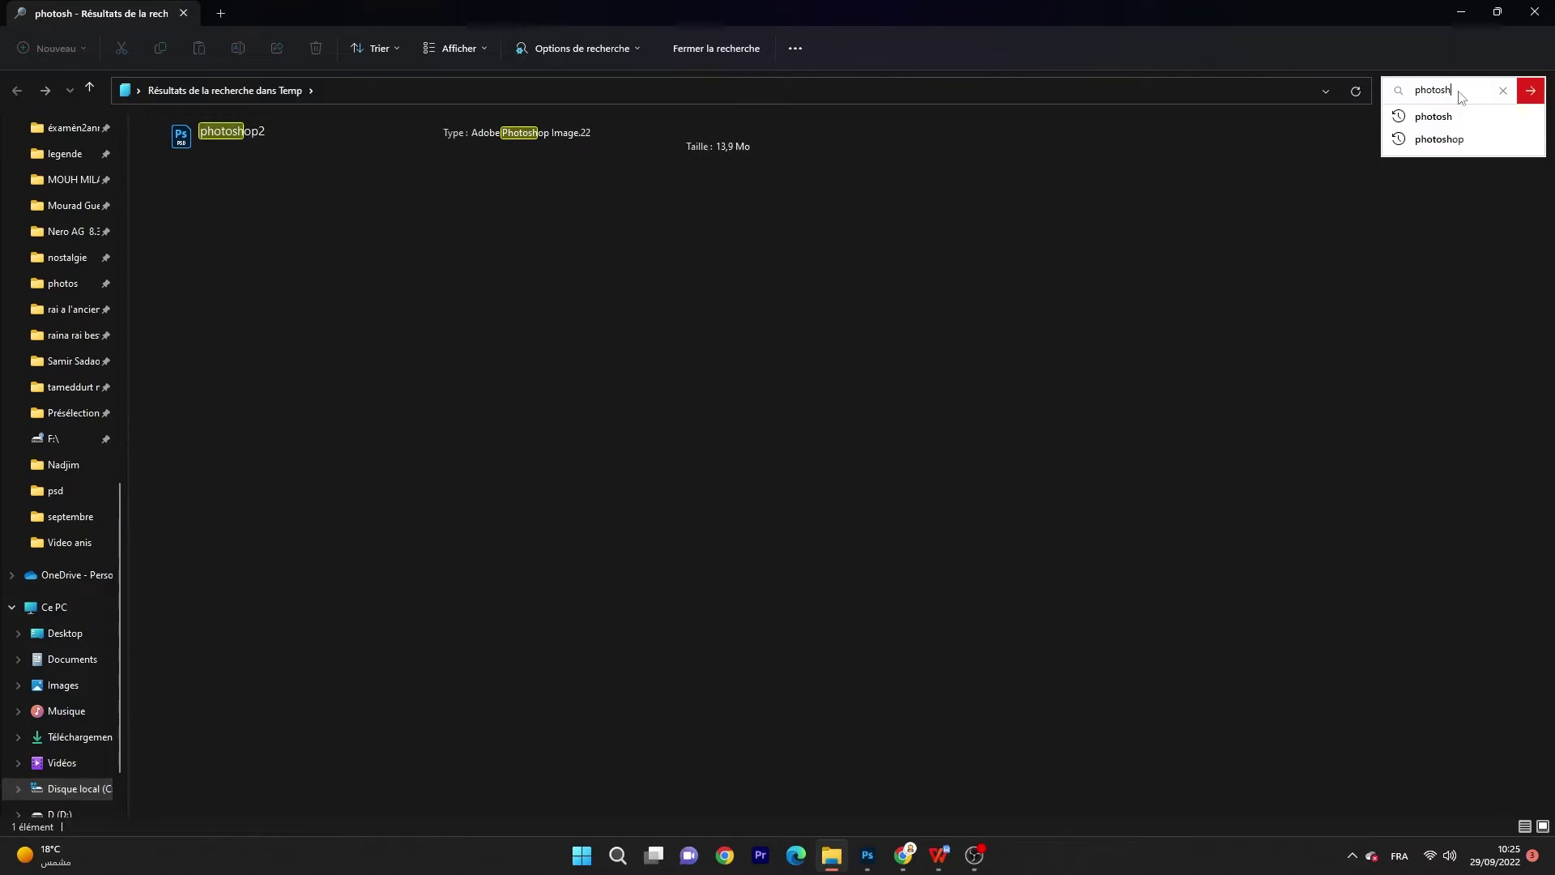
{"action": "key", "text": "BackSpace"}
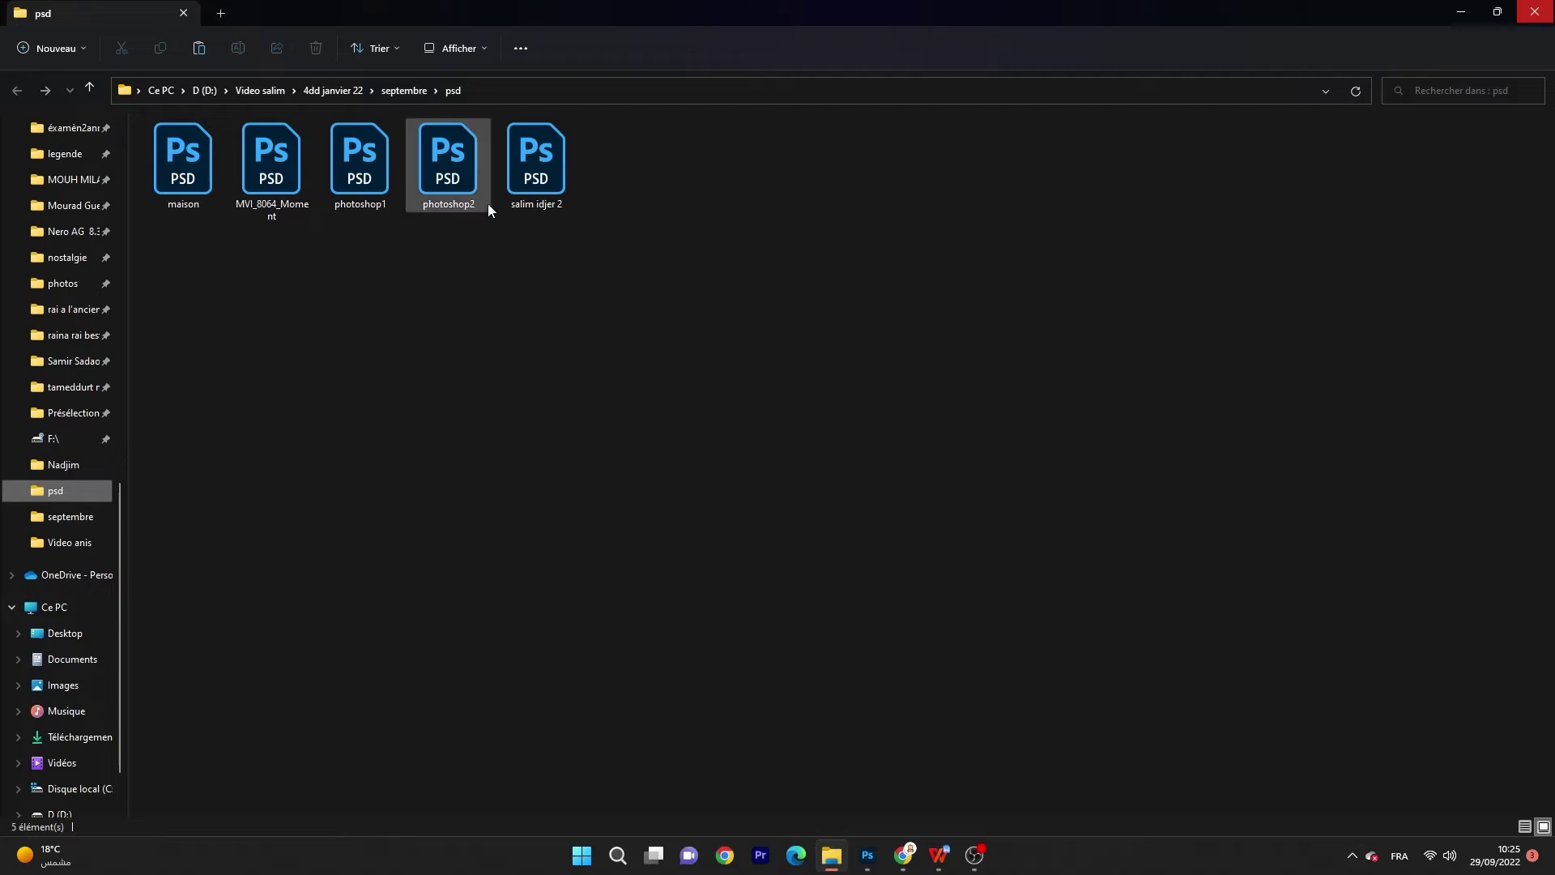
Step: Open the Propriétés dialog for the photoshop2 file
{"action": "left_click", "coordinate": [546, 193]}
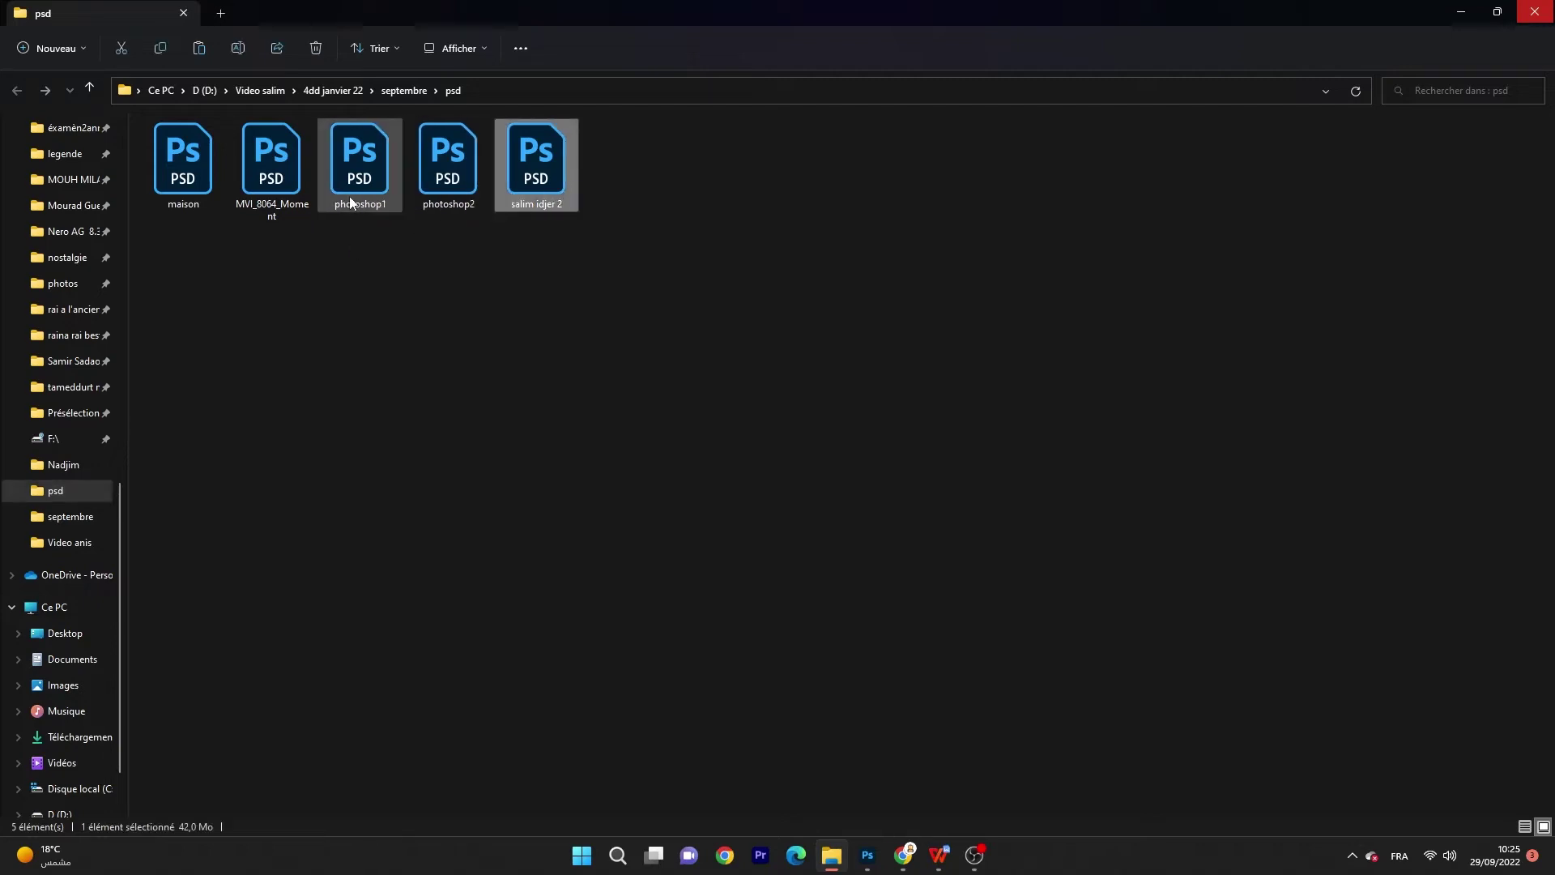
{"action": "left_click", "coordinate": [166, 199]}
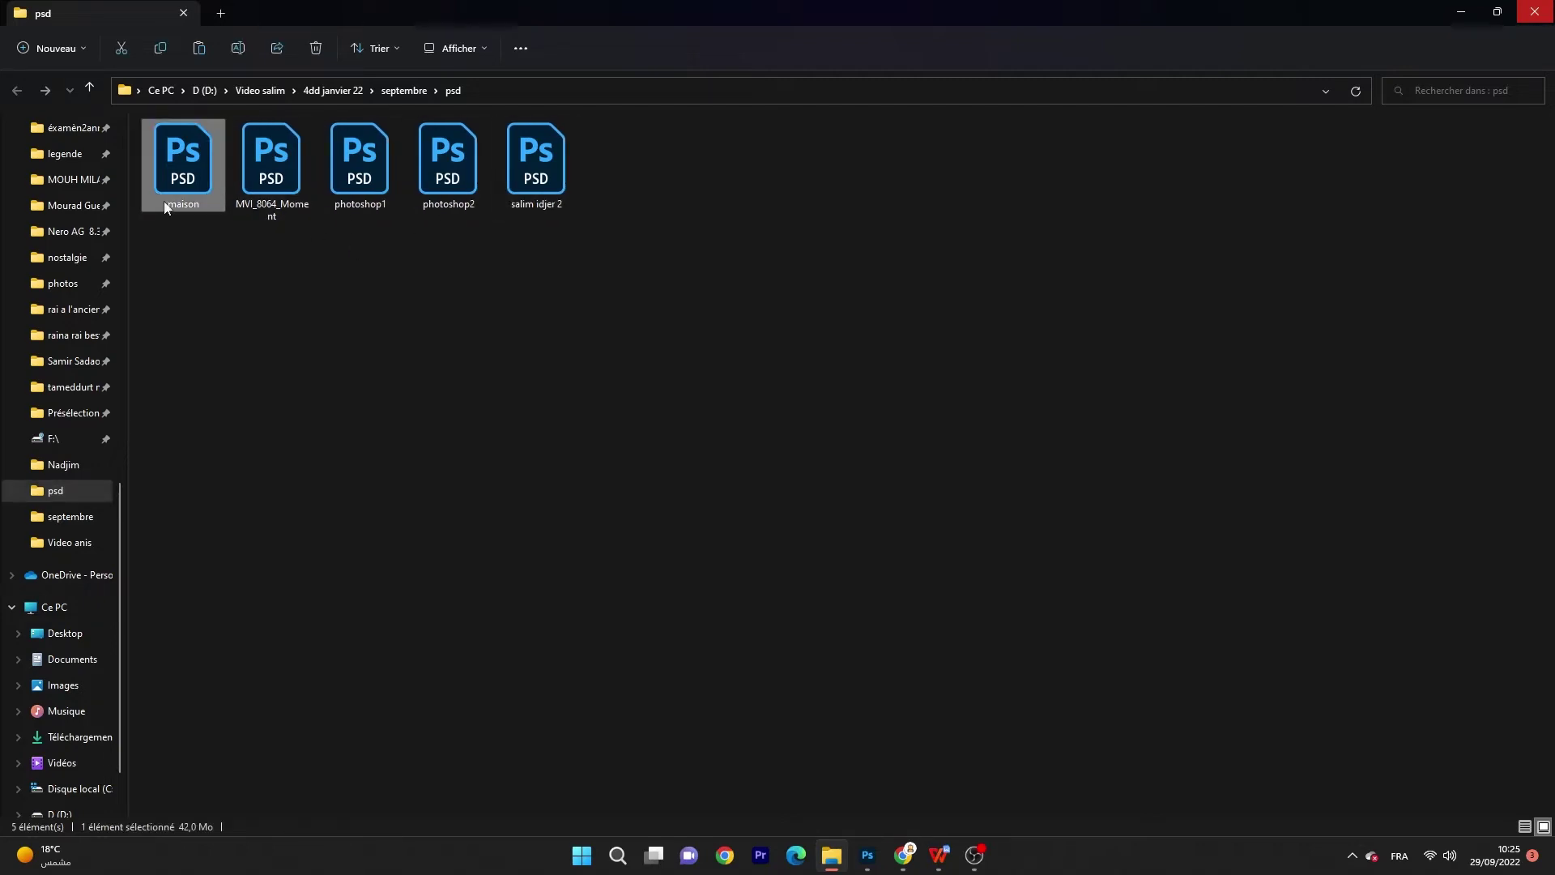
{"action": "left_click", "coordinate": [416, 190]}
{"action": "right_click", "coordinate": [459, 185]}
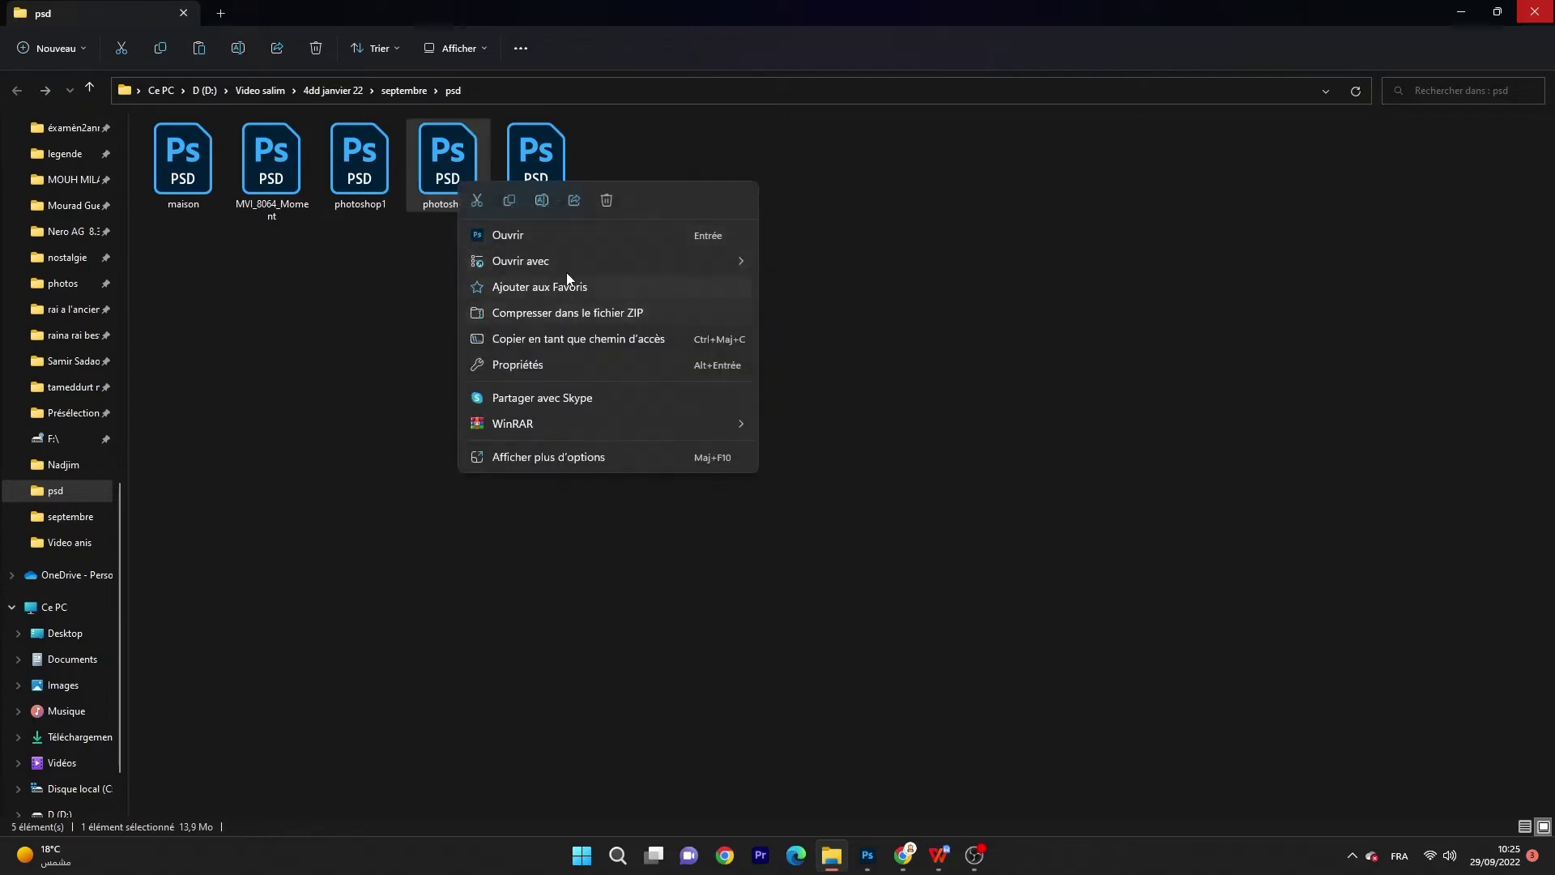
{"action": "left_click", "coordinate": [544, 459]}
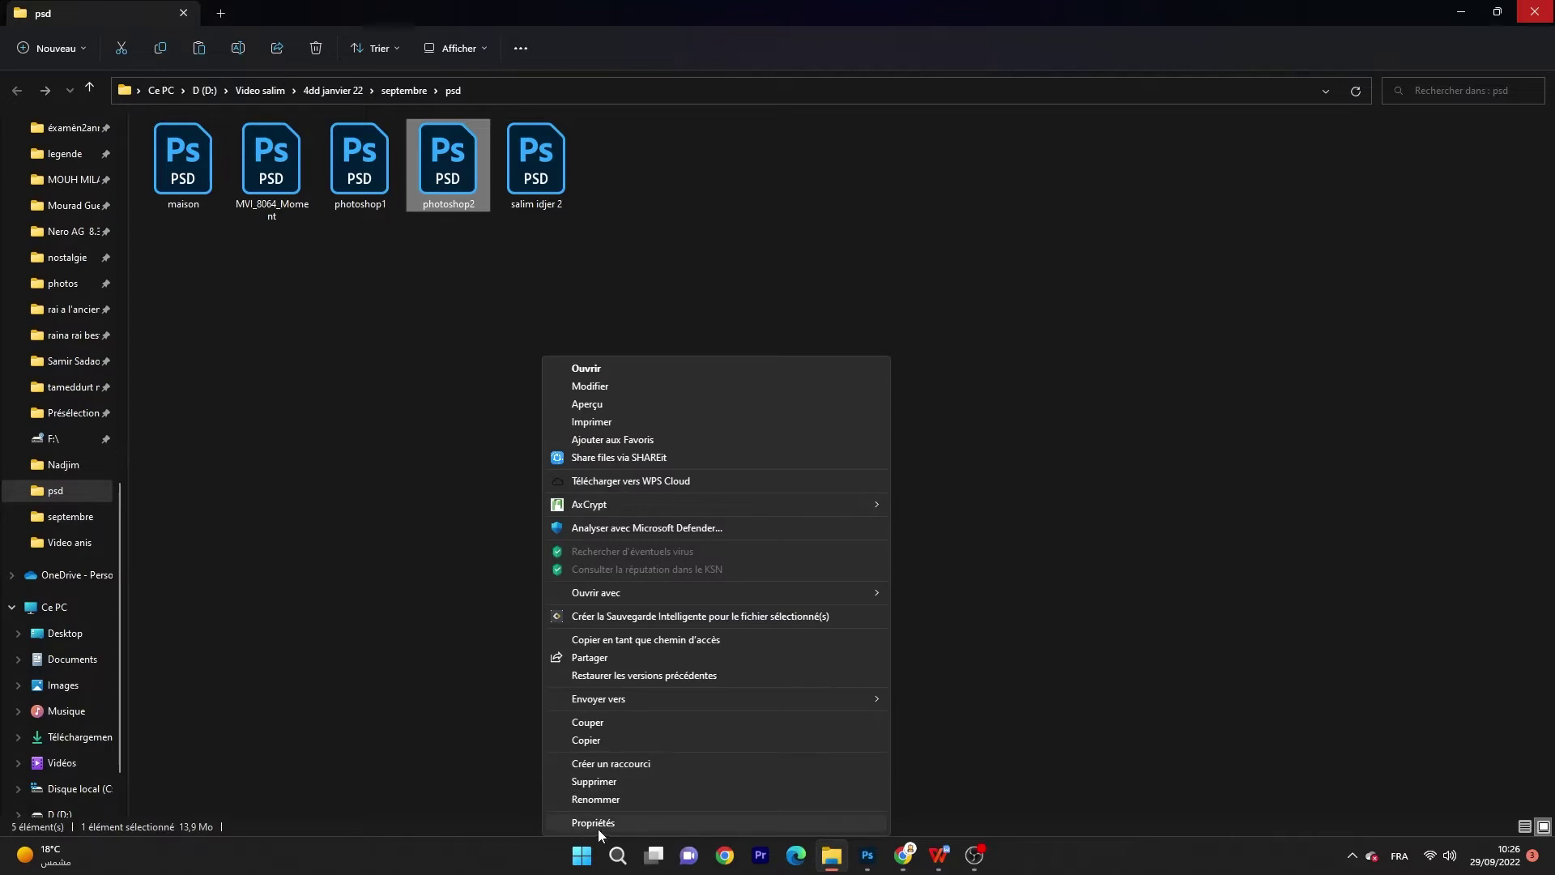
{"action": "left_click", "coordinate": [598, 827]}
Step: Check and refresh the Versions précédentes list, which shows no earlier versions
{"action": "left_click_drag", "start_coordinate": [722, 431], "coordinate": [722, 281]}
{"action": "left_click", "coordinate": [649, 304]}
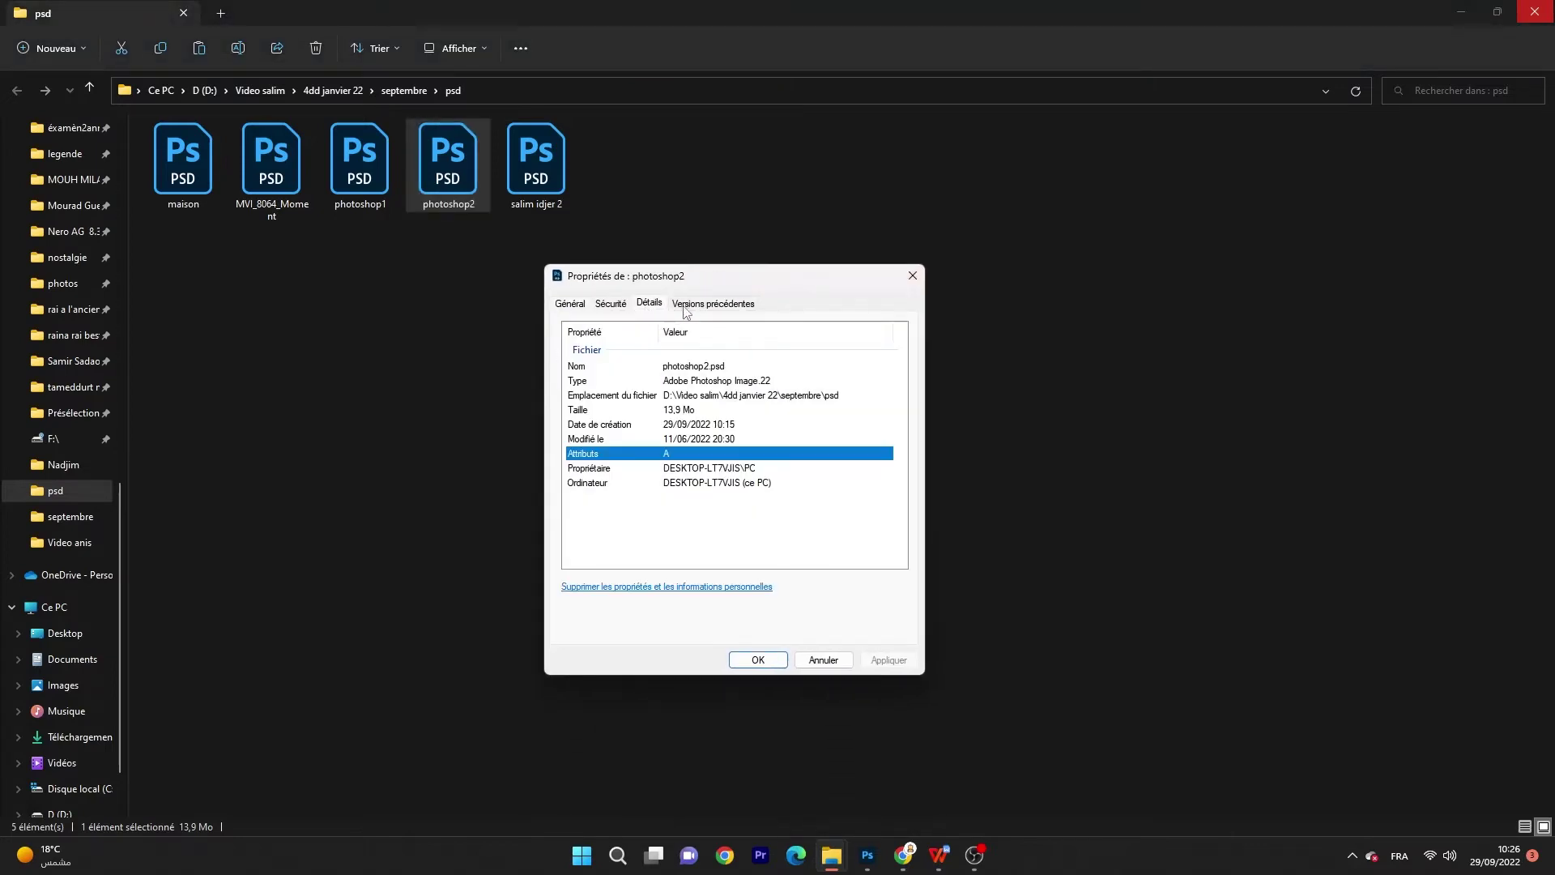
{"action": "left_click", "coordinate": [685, 306]}
{"action": "right_click", "coordinate": [712, 477]}
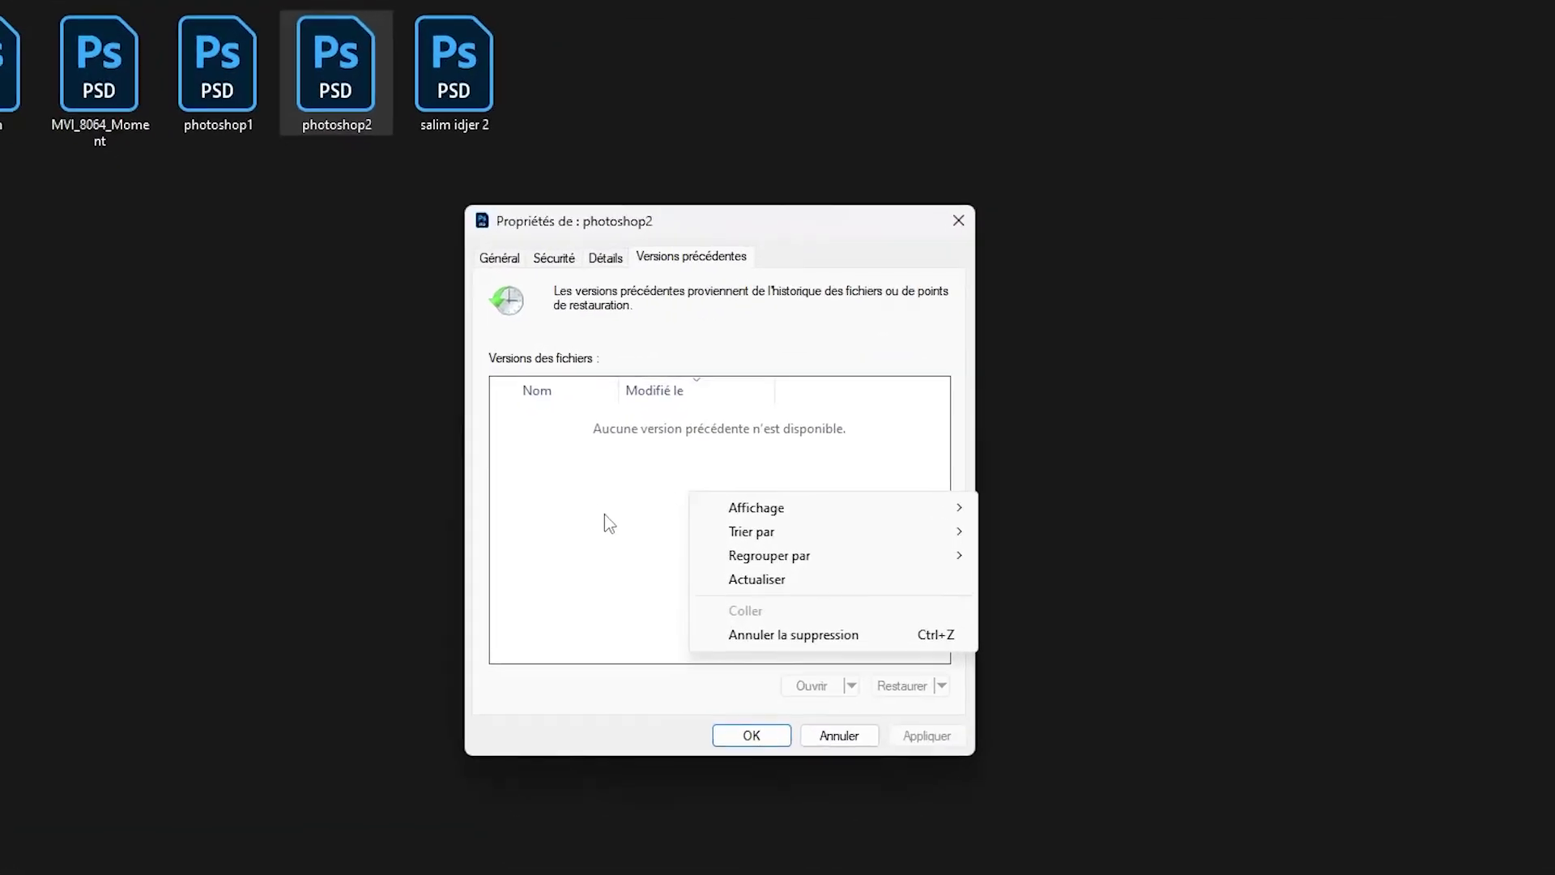
{"action": "left_click", "coordinate": [790, 580]}
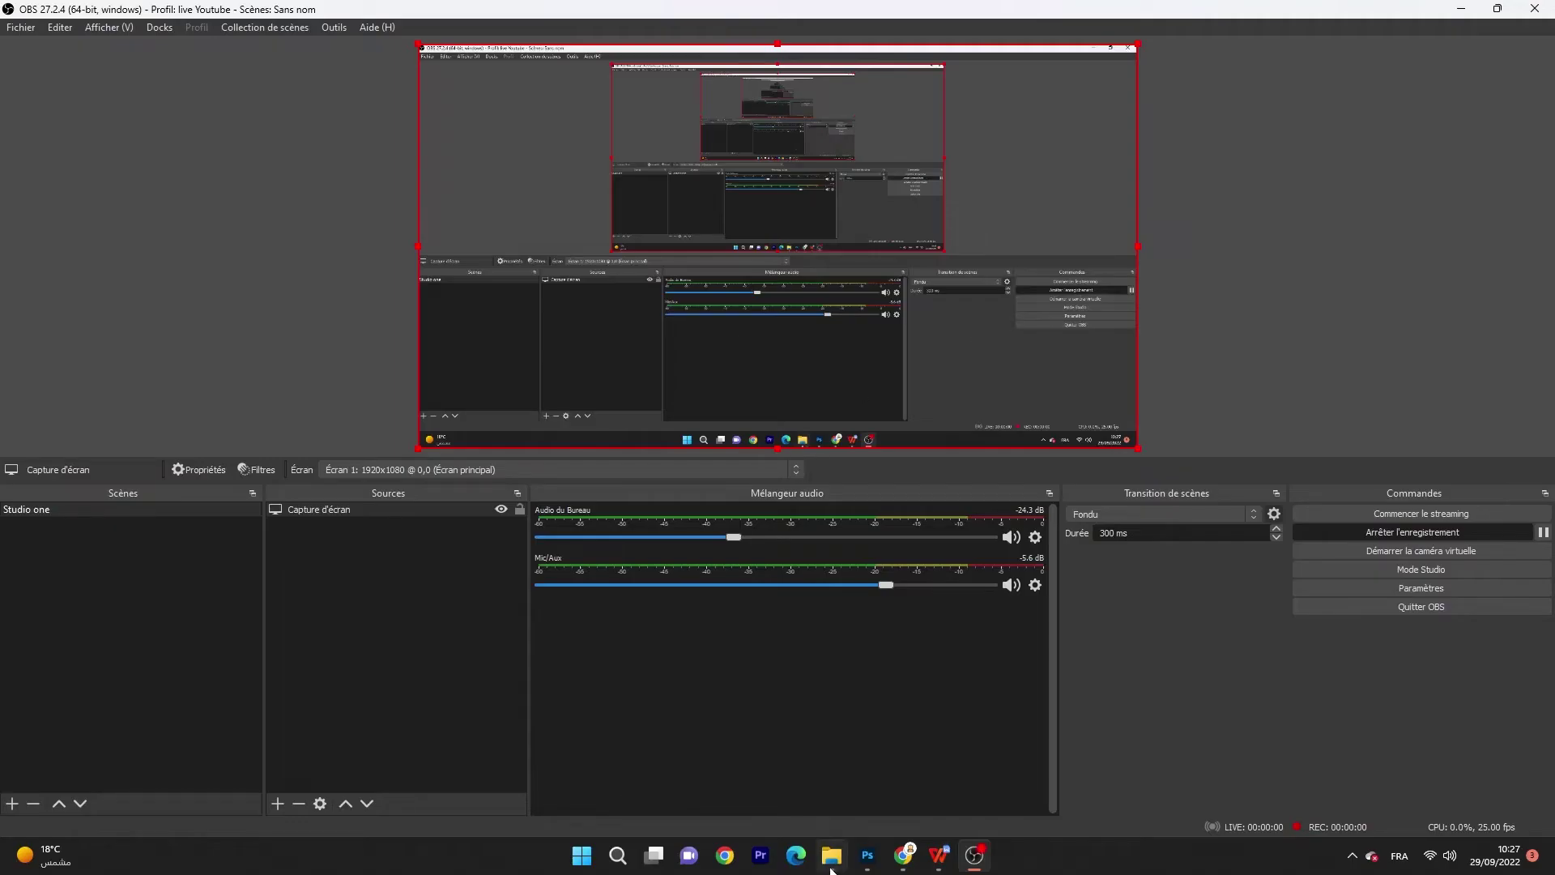
Step: Search 'Restauration' from Start and review drive D:'s system protection settings, which are disabled
{"action": "left_click", "coordinate": [832, 855]}
{"action": "left_click", "coordinate": [639, 566]}
{"action": "left_click", "coordinate": [617, 855]}
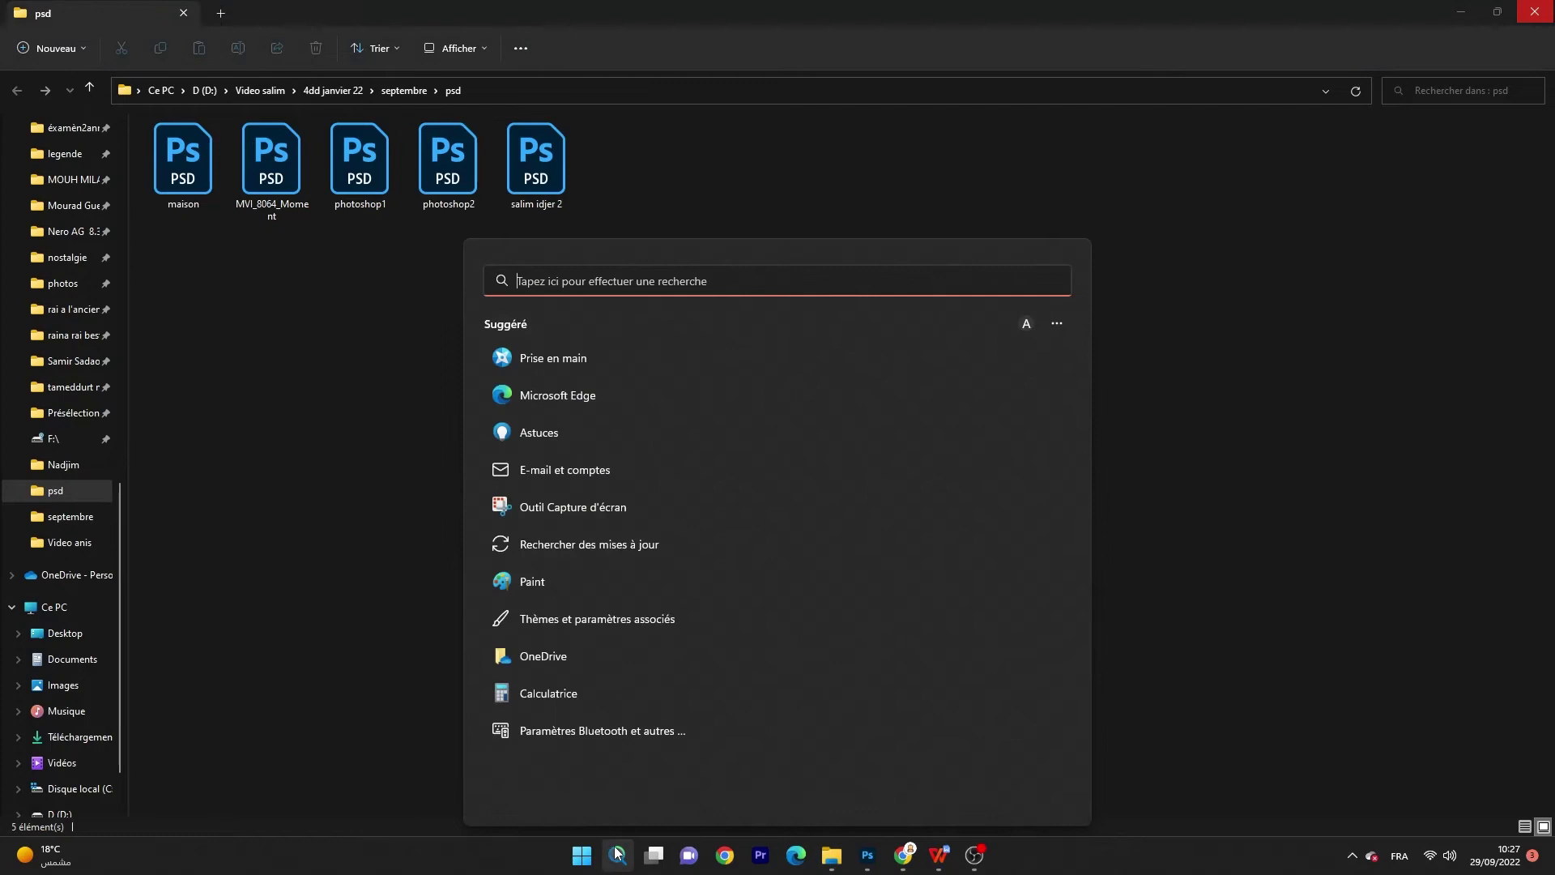
{"action": "left_click", "coordinate": [616, 856]}
{"action": "left_click", "coordinate": [616, 859]}
{"action": "type", "text": "Restauration"}
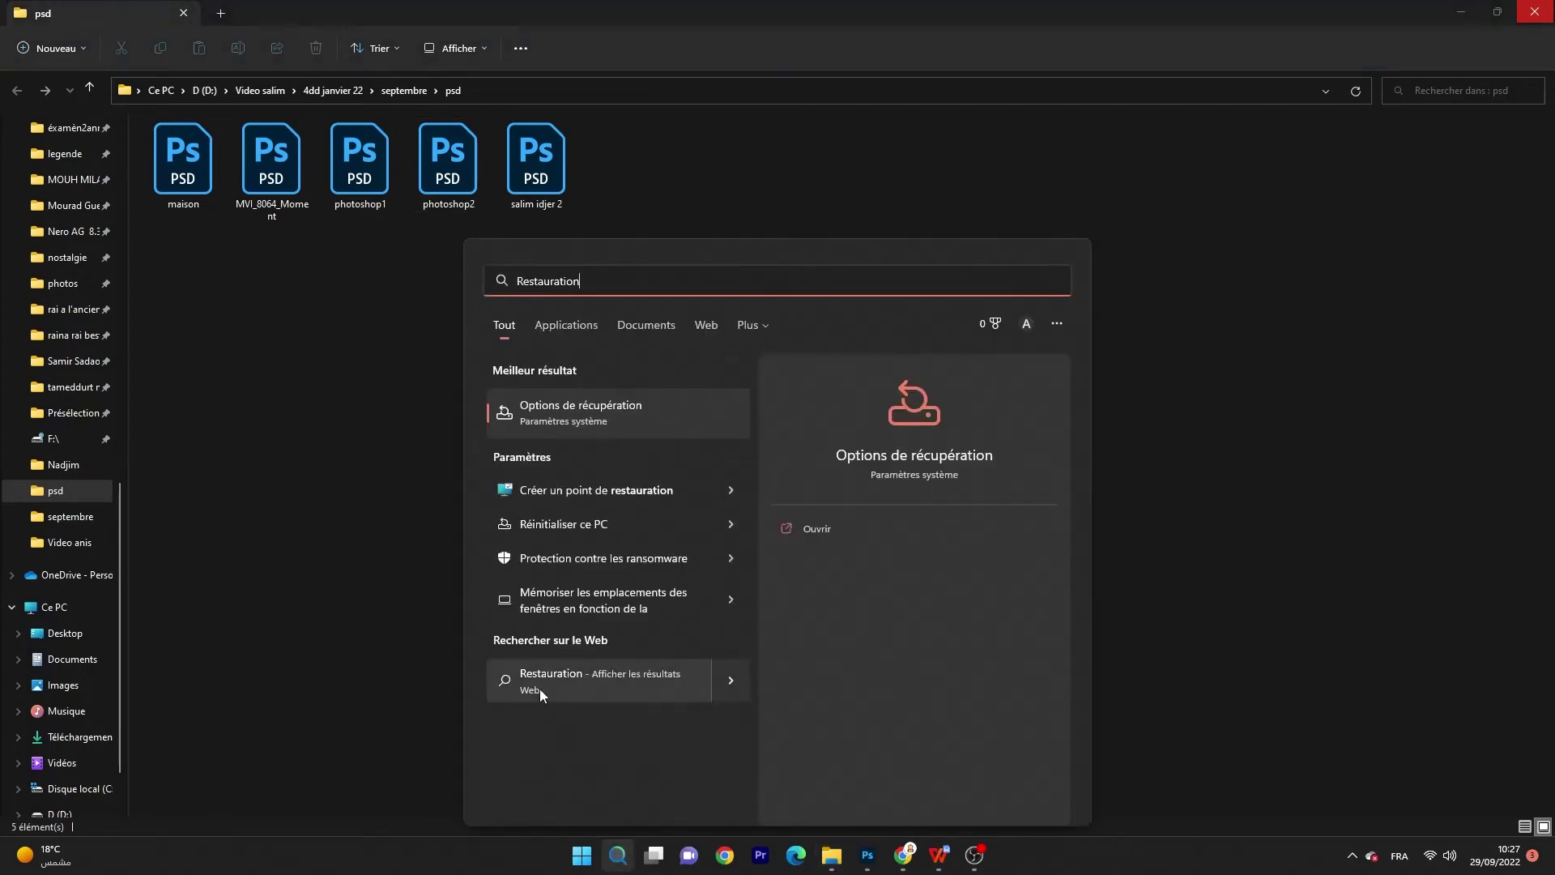
{"action": "left_click", "coordinate": [592, 494]}
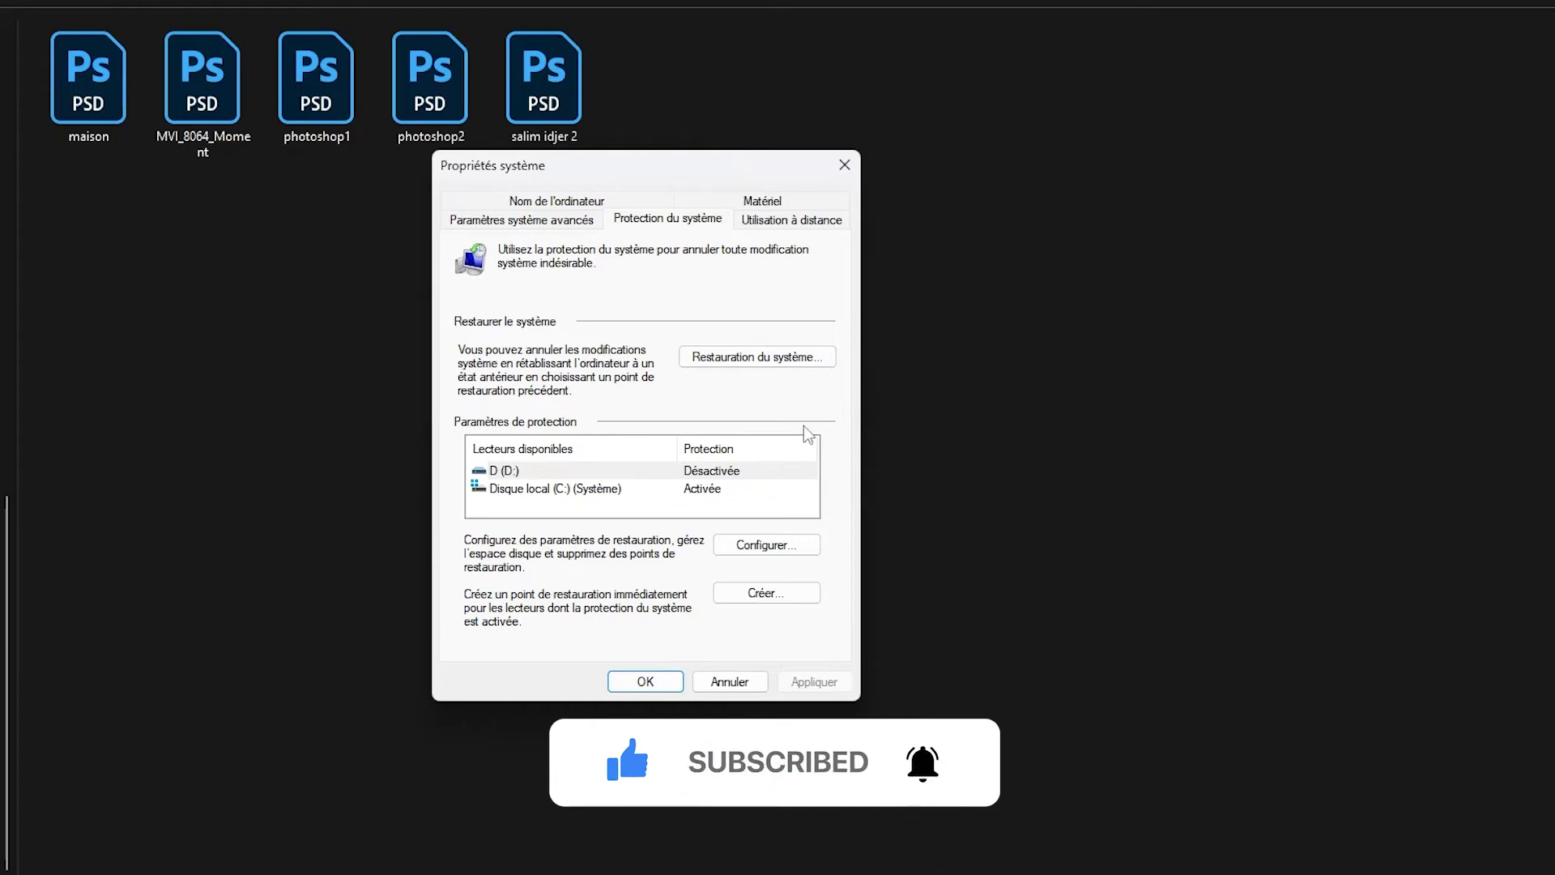
{"action": "left_click", "coordinate": [761, 547]}
{"action": "left_click", "coordinate": [897, 216]}
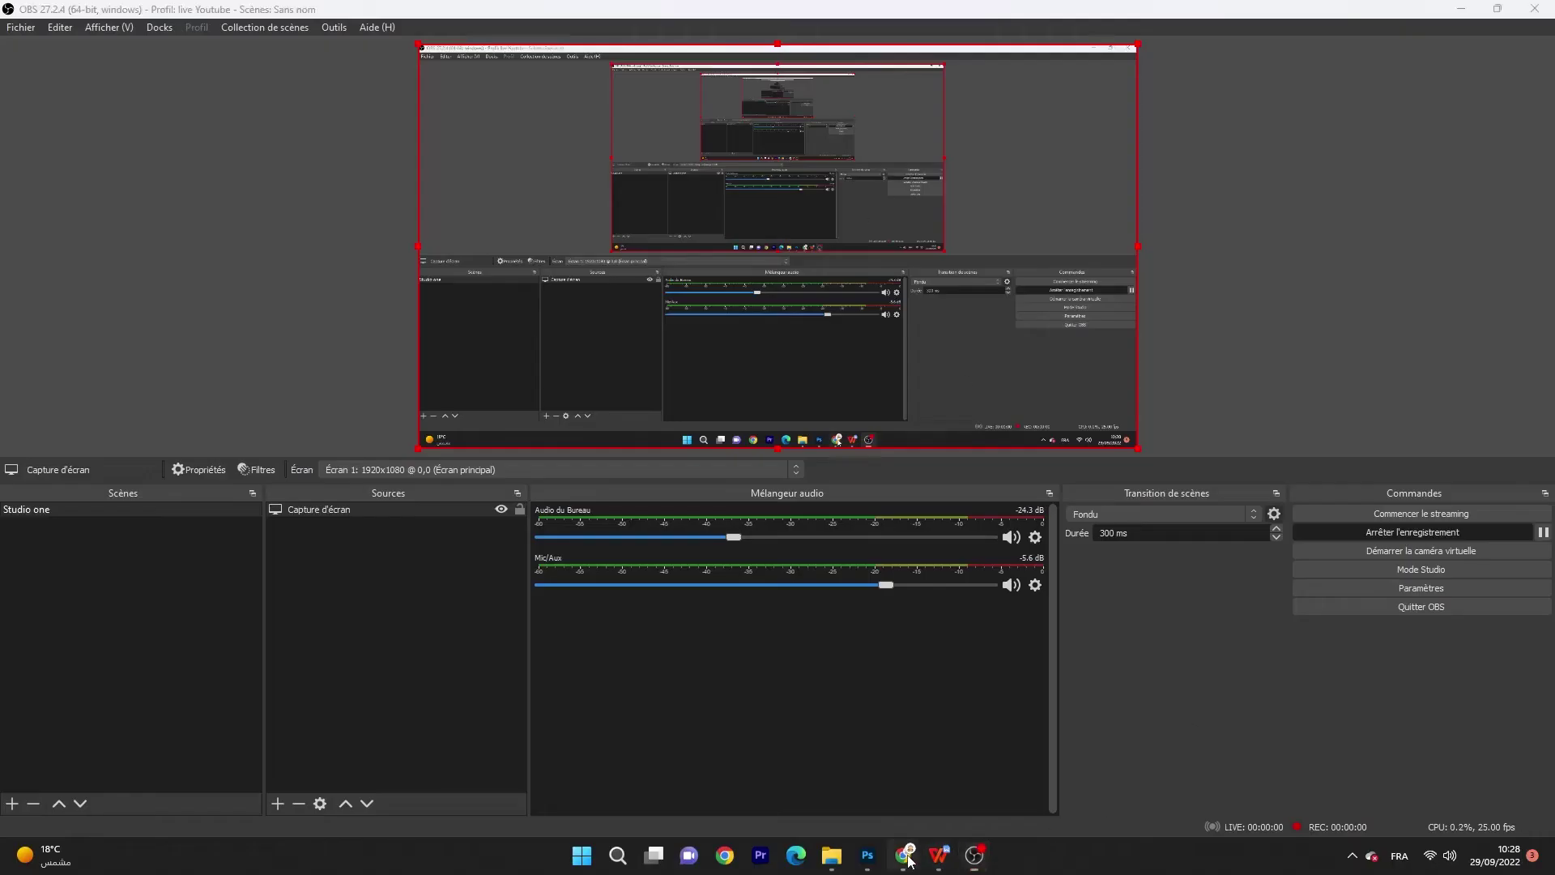
Step: Scroll the 4DDiG Windows Data Recovery page down to its three-step recovery guide
{"action": "left_click", "coordinate": [903, 854]}
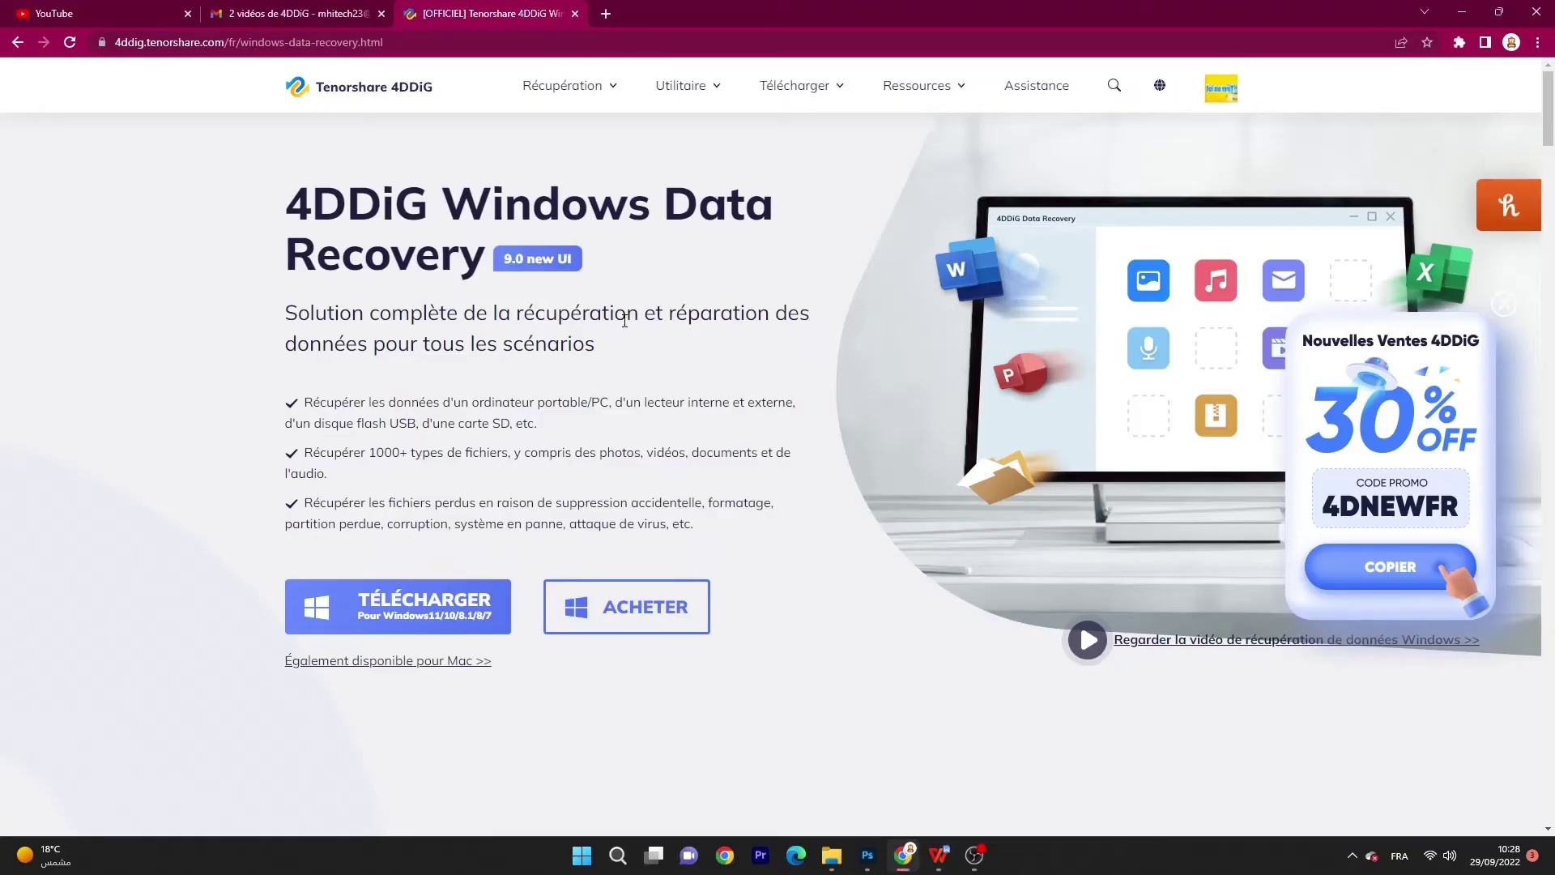
{"action": "scroll", "coordinate": [625, 324], "scroll_direction": "down", "scroll_amount": 5}
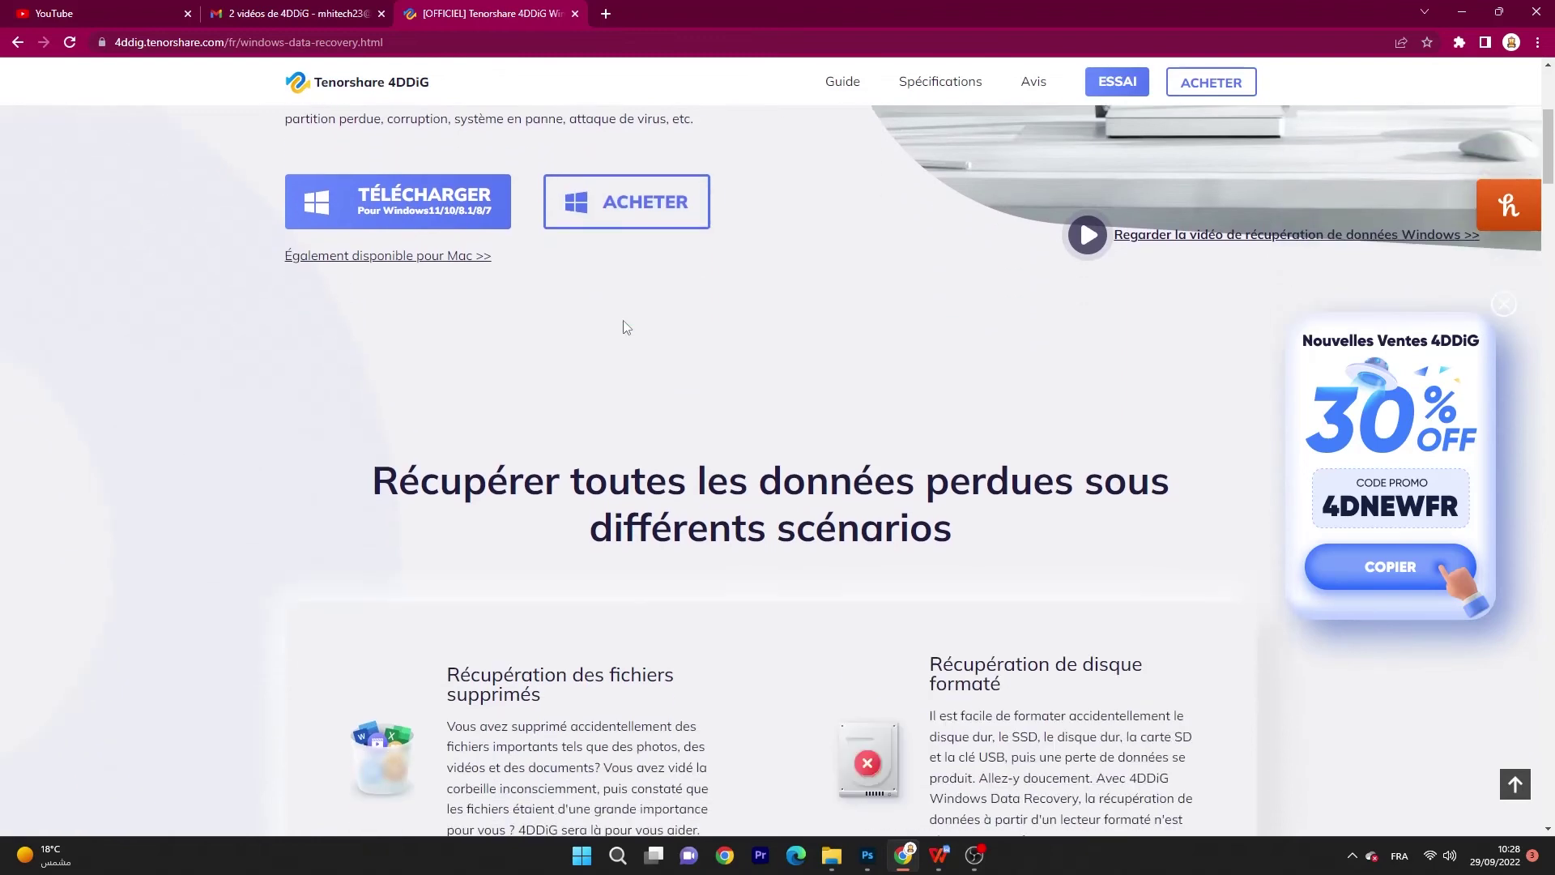
{"action": "scroll", "coordinate": [625, 327], "scroll_direction": "down", "scroll_amount": 6}
{"action": "mouse_move", "coordinate": [1548, 206]}
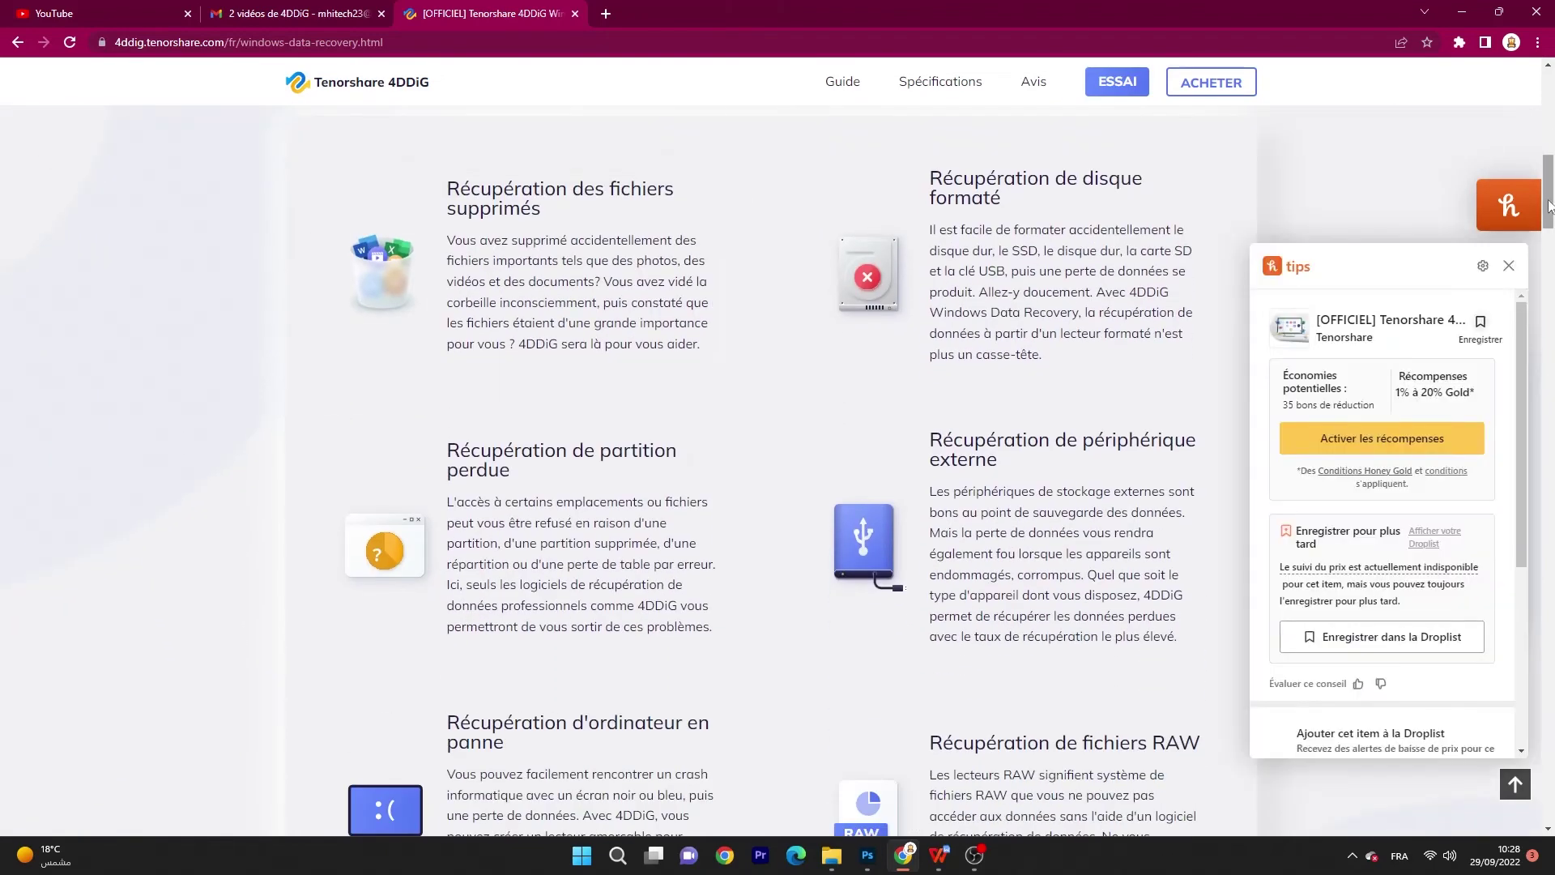
{"action": "scroll", "coordinate": [1549, 206], "scroll_direction": "down", "scroll_amount": 3}
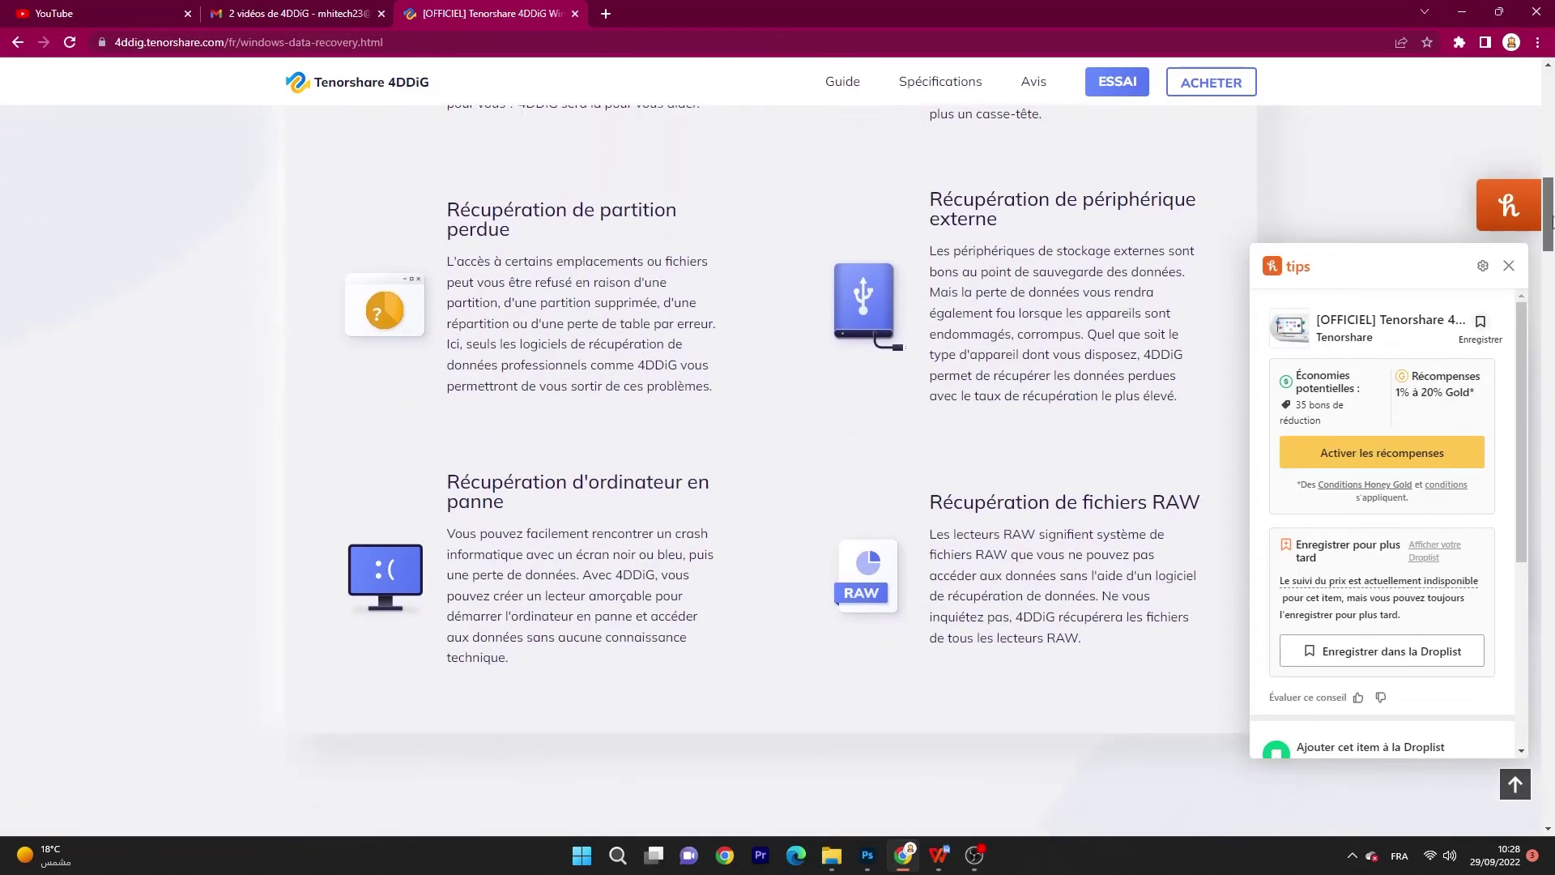
{"action": "scroll", "coordinate": [1550, 243], "scroll_direction": "down", "scroll_amount": 6}
{"action": "left_click_drag", "start_coordinate": [1549, 278], "coordinate": [1550, 558]}
Step: Run a fresh scan of drive D: for all file types
{"action": "left_click", "coordinate": [848, 436]}
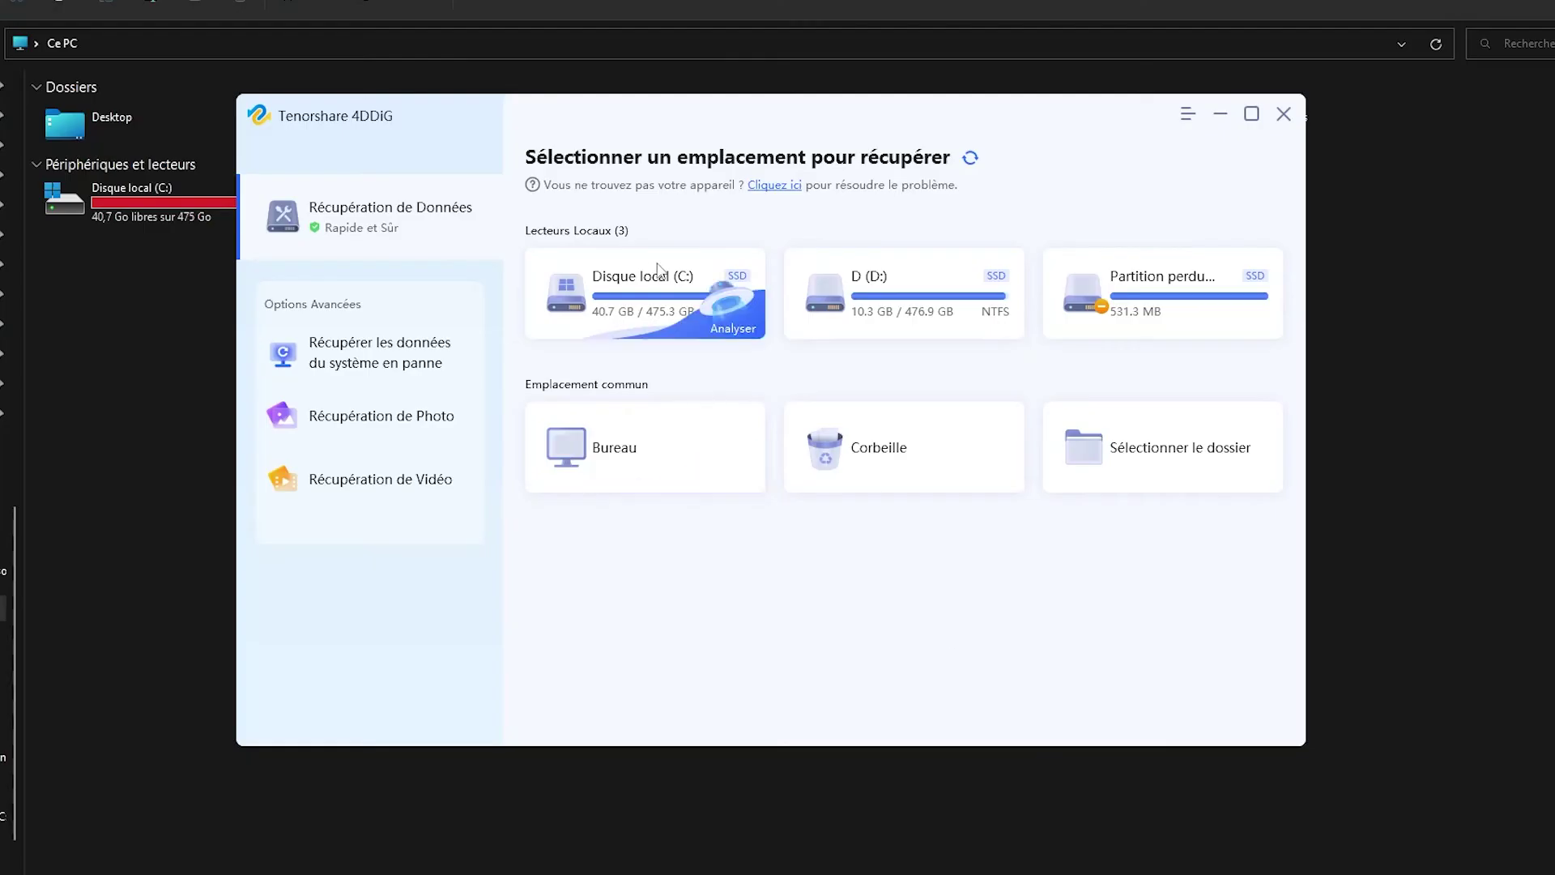
{"action": "left_click", "coordinate": [1006, 329]}
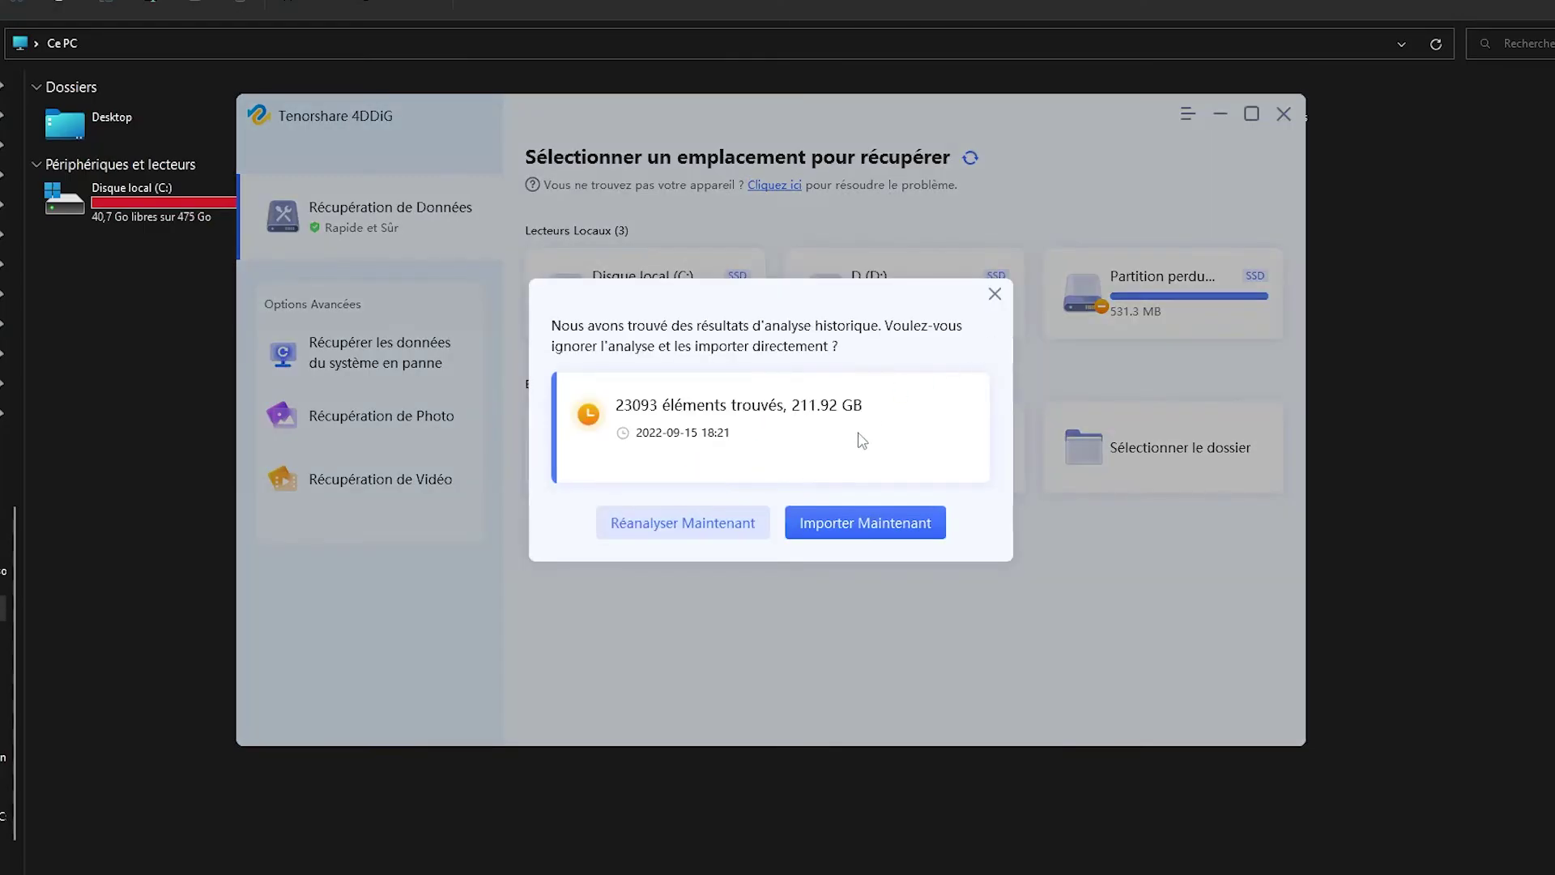
{"action": "left_click", "coordinate": [707, 525]}
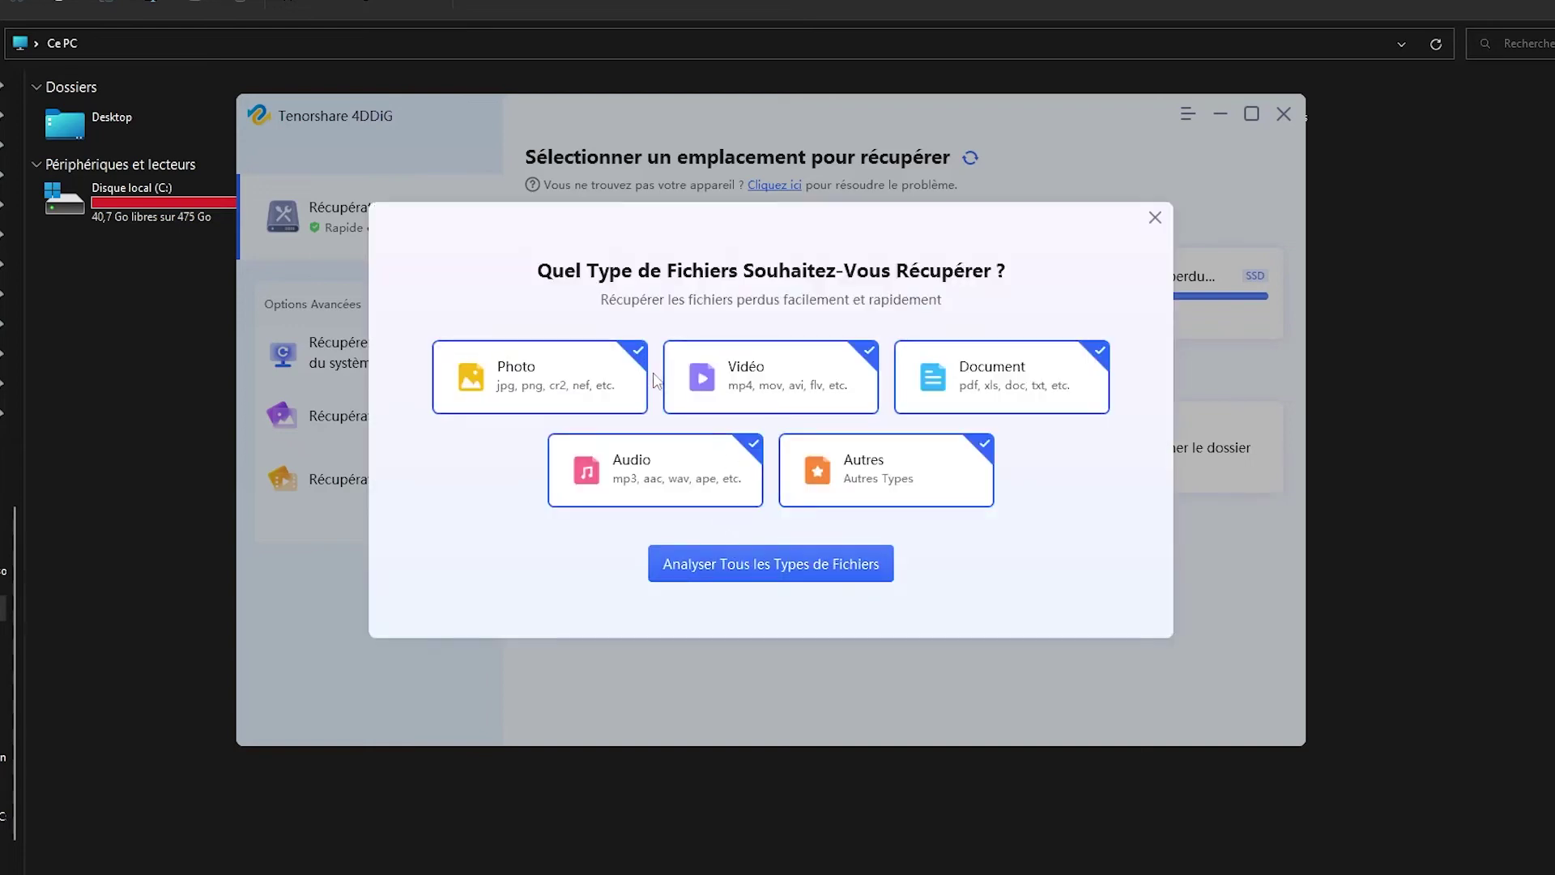
{"action": "left_click", "coordinate": [775, 563]}
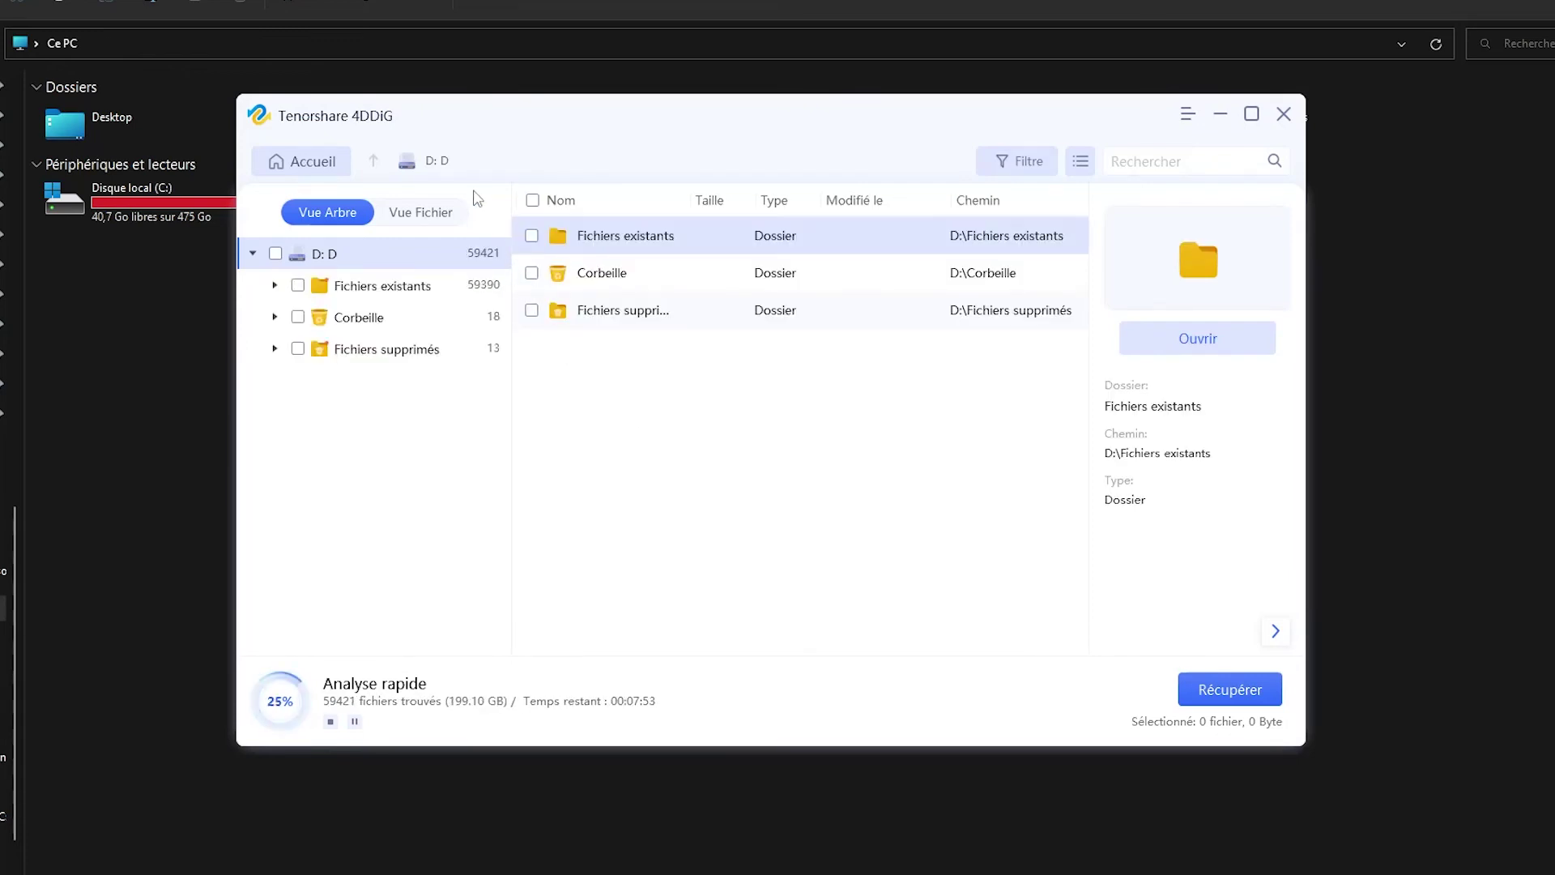
Step: Filter results to Photo > PSD and tick seven files, including maison, photoshop1, photoshop2, Metty, couverture
{"action": "left_click", "coordinate": [435, 217]}
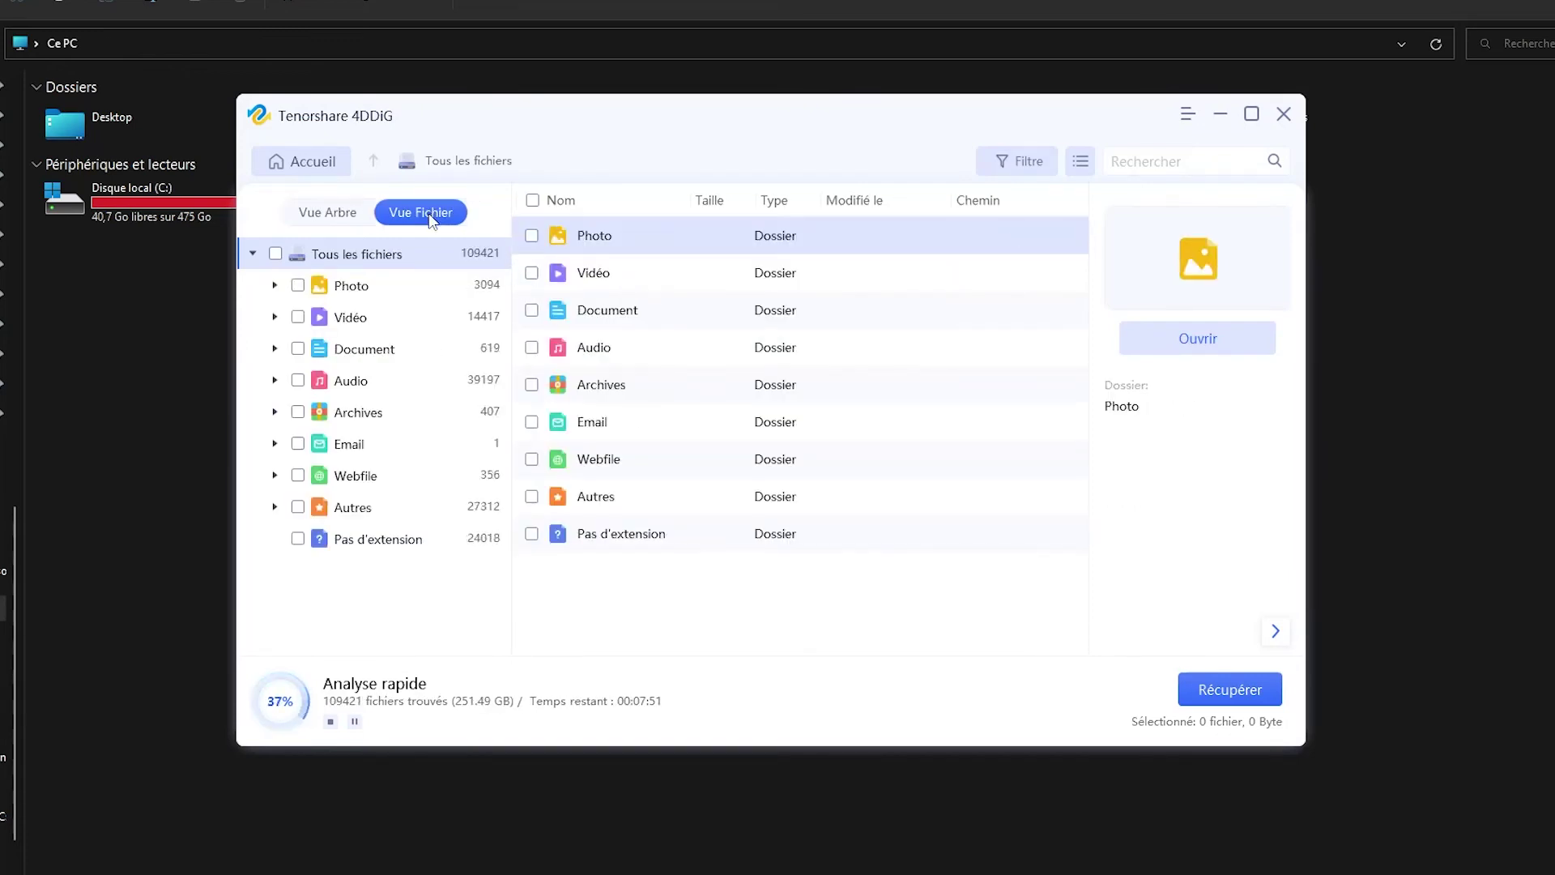
{"action": "left_click", "coordinate": [353, 289]}
{"action": "double_click", "coordinate": [637, 317]}
{"action": "scroll", "coordinate": [723, 437], "scroll_direction": "up", "scroll_amount": 7}
{"action": "left_click", "coordinate": [533, 236]}
{"action": "left_click", "coordinate": [532, 274]}
{"action": "left_click", "coordinate": [532, 311]}
{"action": "left_click", "coordinate": [532, 348]}
{"action": "left_click", "coordinate": [533, 386]}
{"action": "left_click", "coordinate": [532, 423]}
{"action": "left_click", "coordinate": [532, 460]}
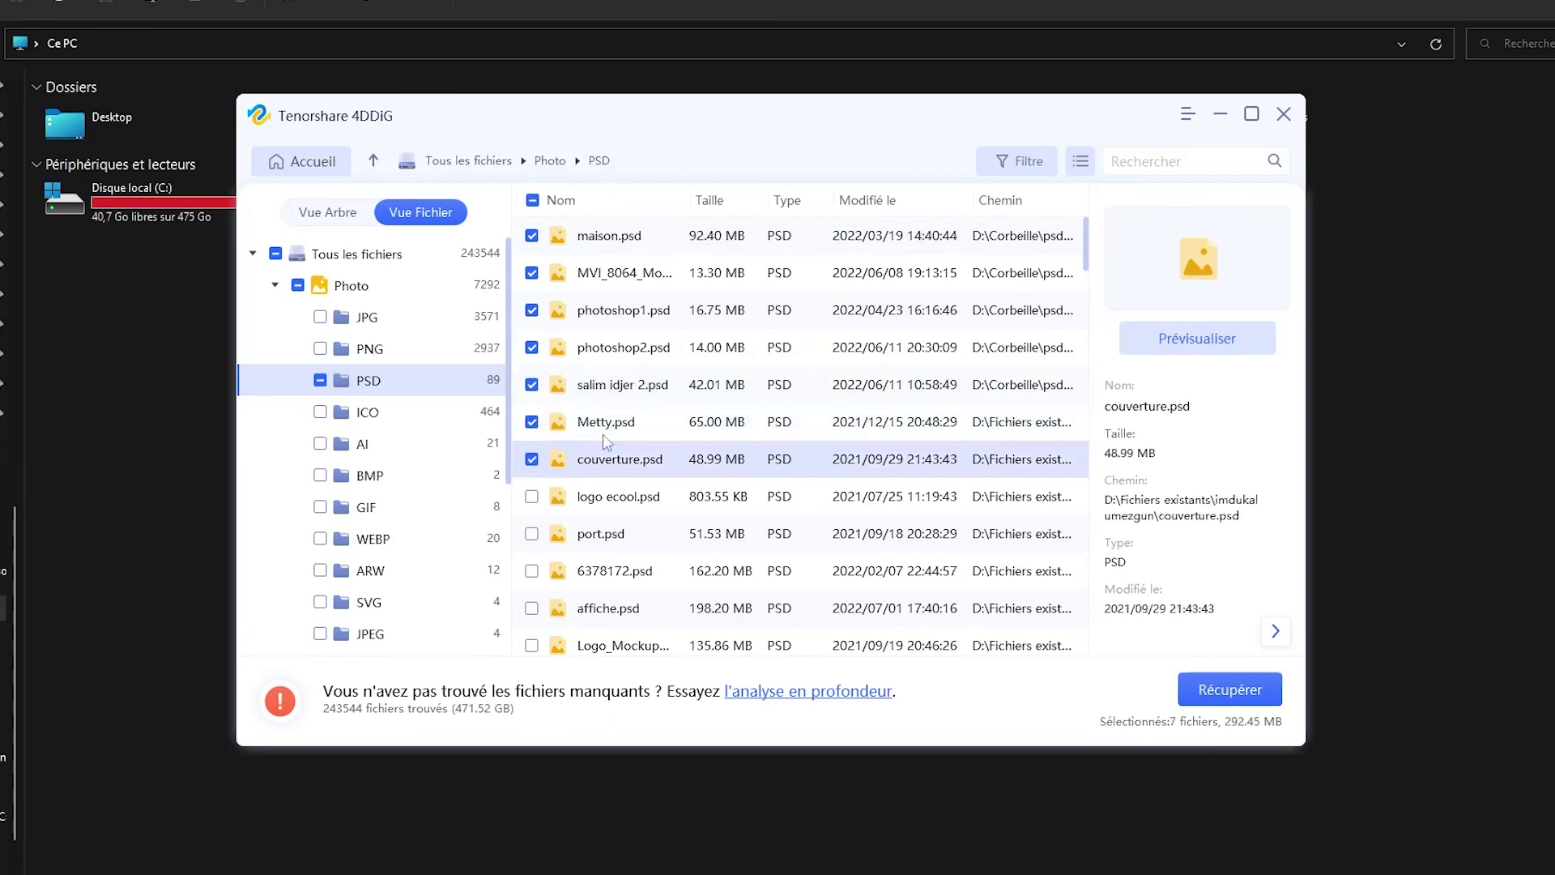
Step: Recover the seven ticked PSD files and open the folder holding them
{"action": "left_click", "coordinate": [1221, 691]}
{"action": "left_click", "coordinate": [1011, 660]}
{"action": "left_click", "coordinate": [720, 512]}
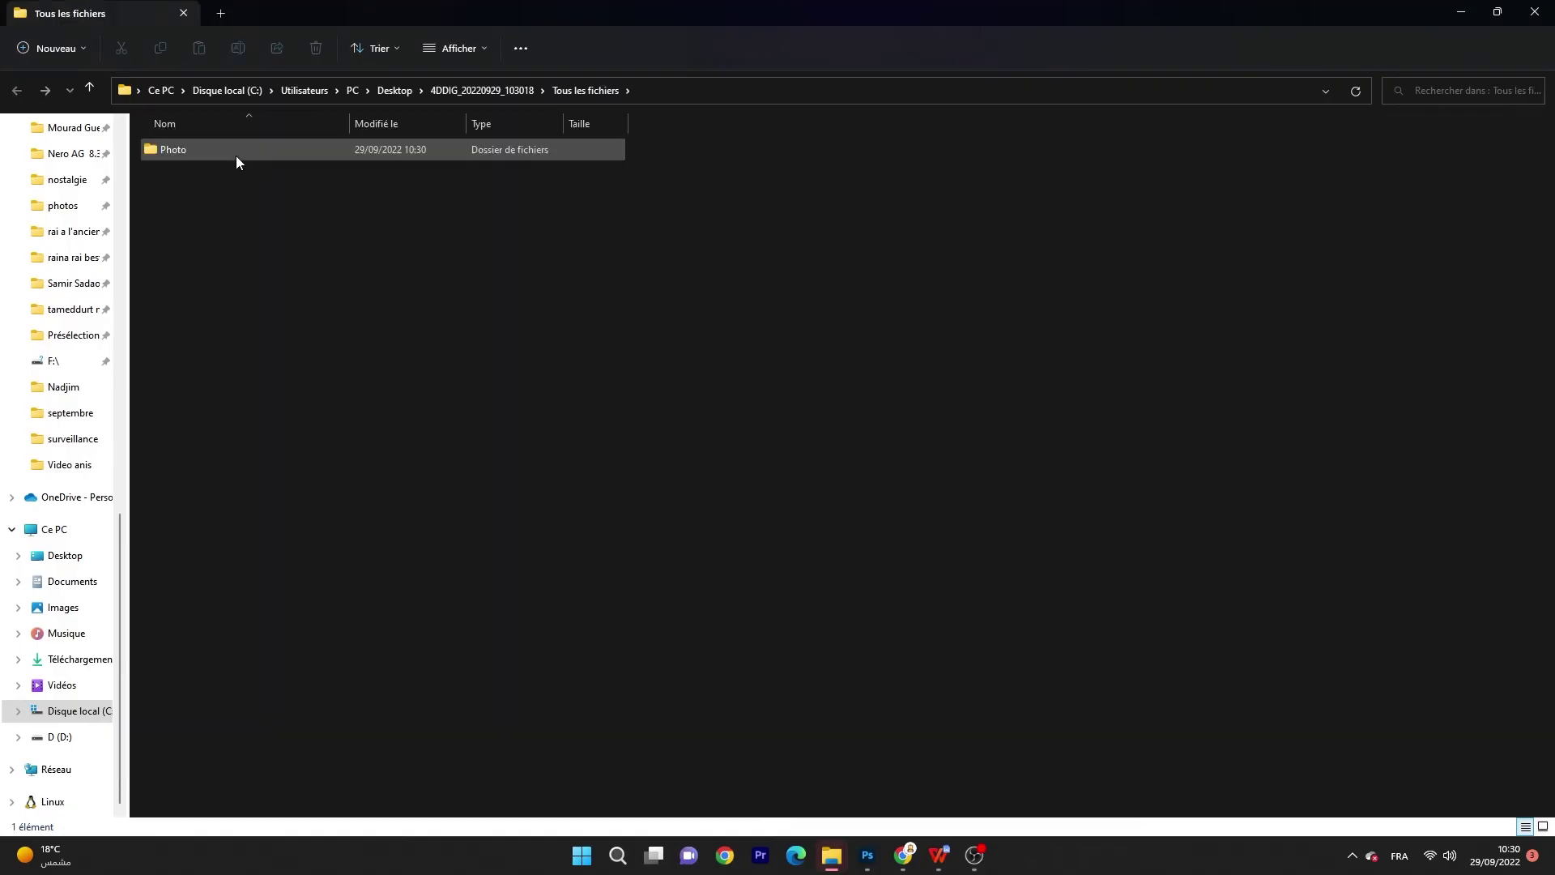
{"action": "double_click", "coordinate": [235, 155]}
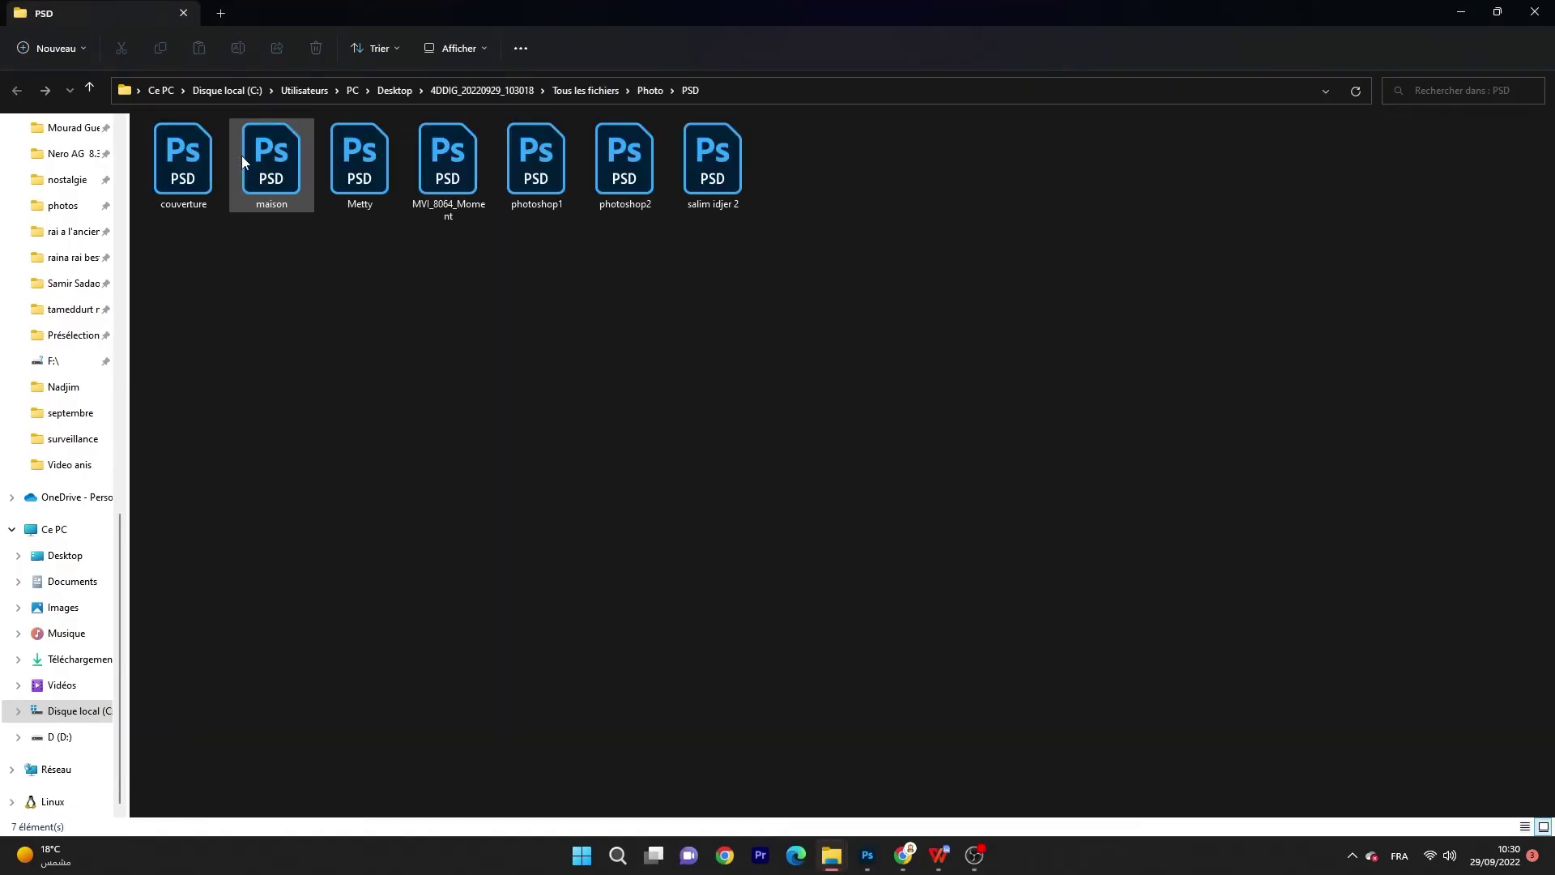